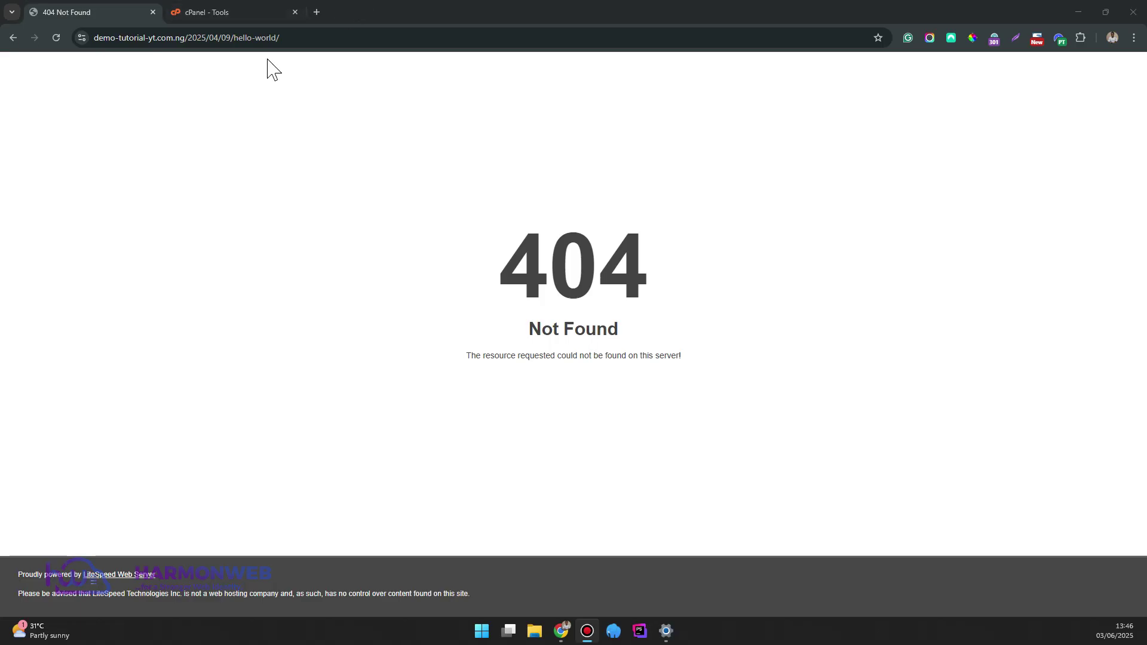
Go to the site's wp-admin/ page, sign in with the admin credentials, and dismiss the NordPass prompt
left_click_drag(184, 37, 471, 145)
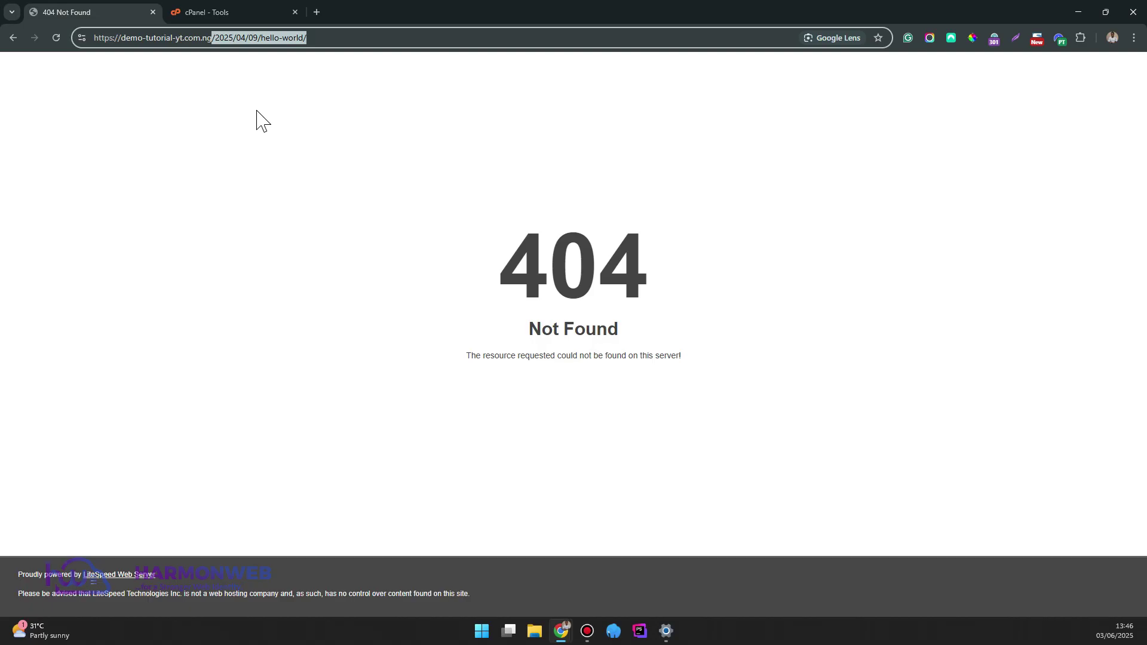
type("w-")
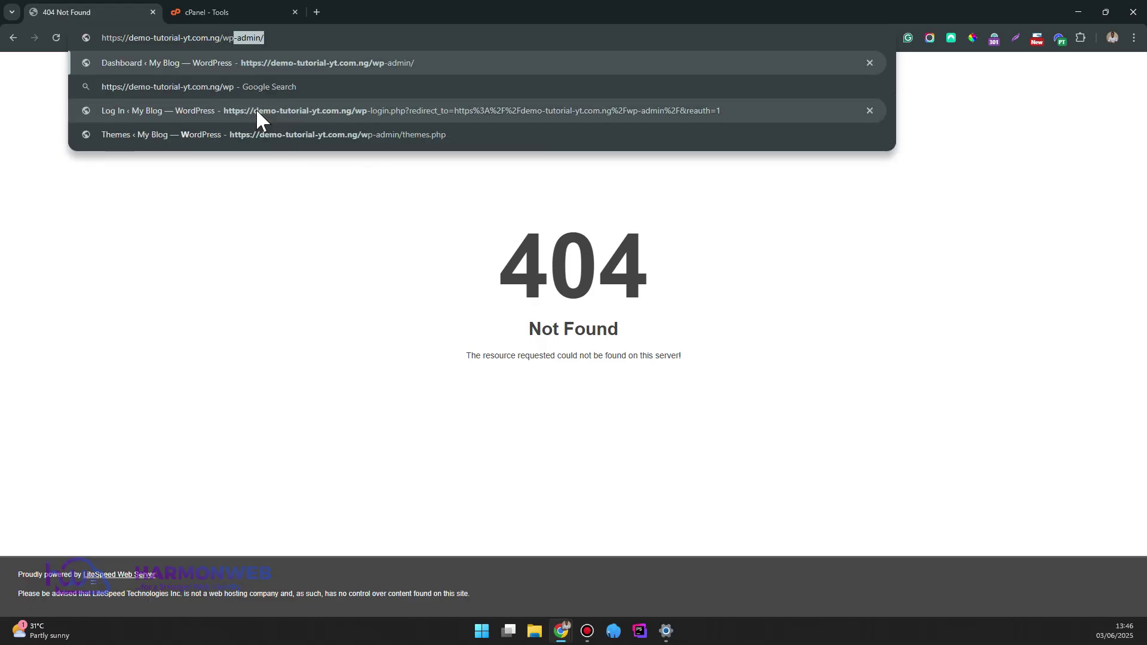
key("Return")
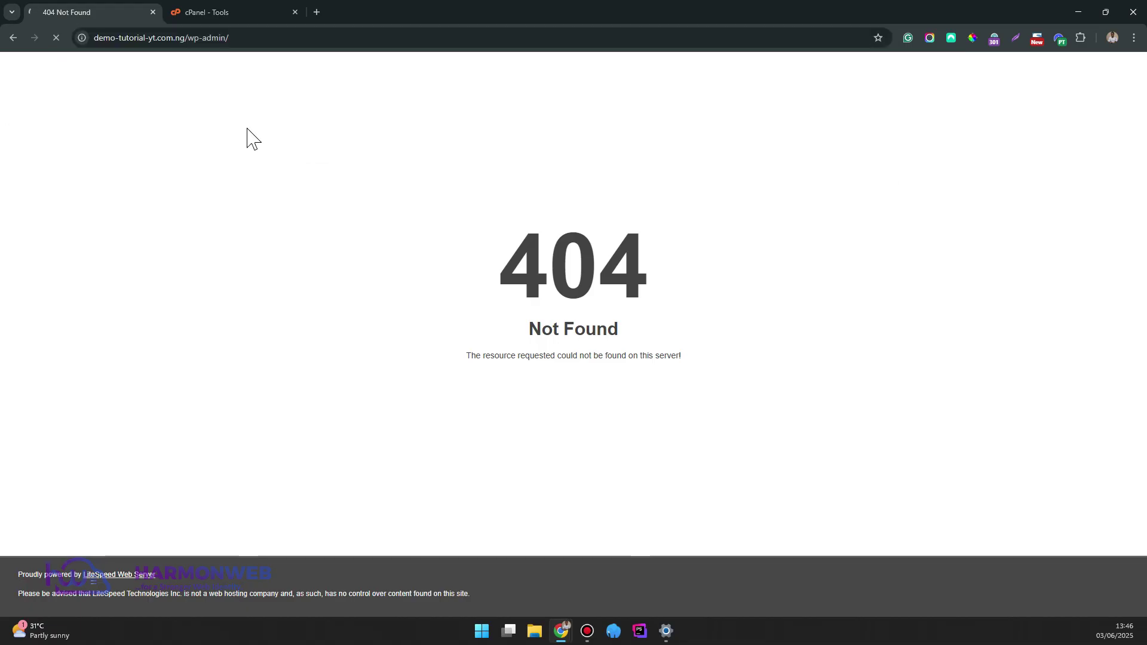
type("admin")
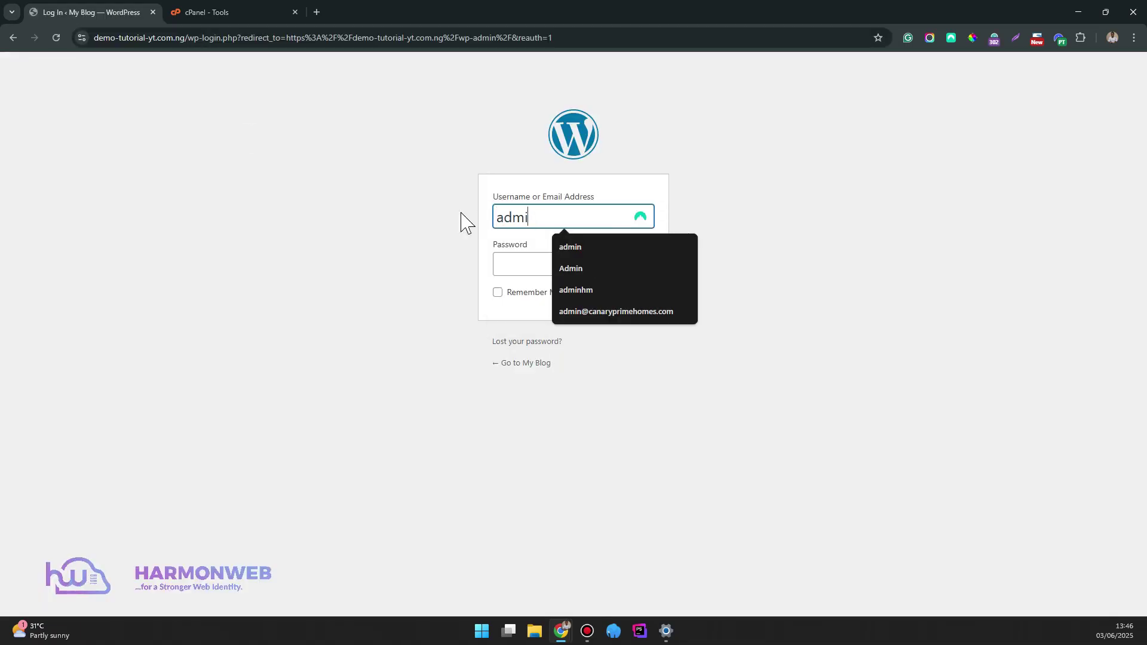
left_click(519, 264)
type("a")
key("Return")
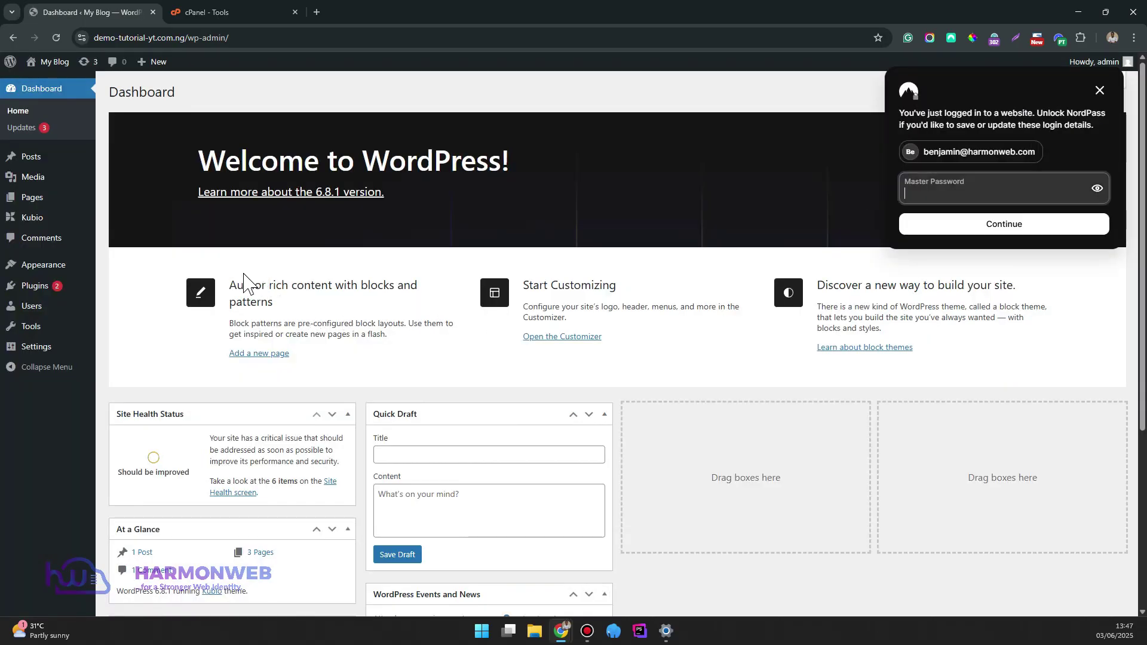
left_click(1104, 92)
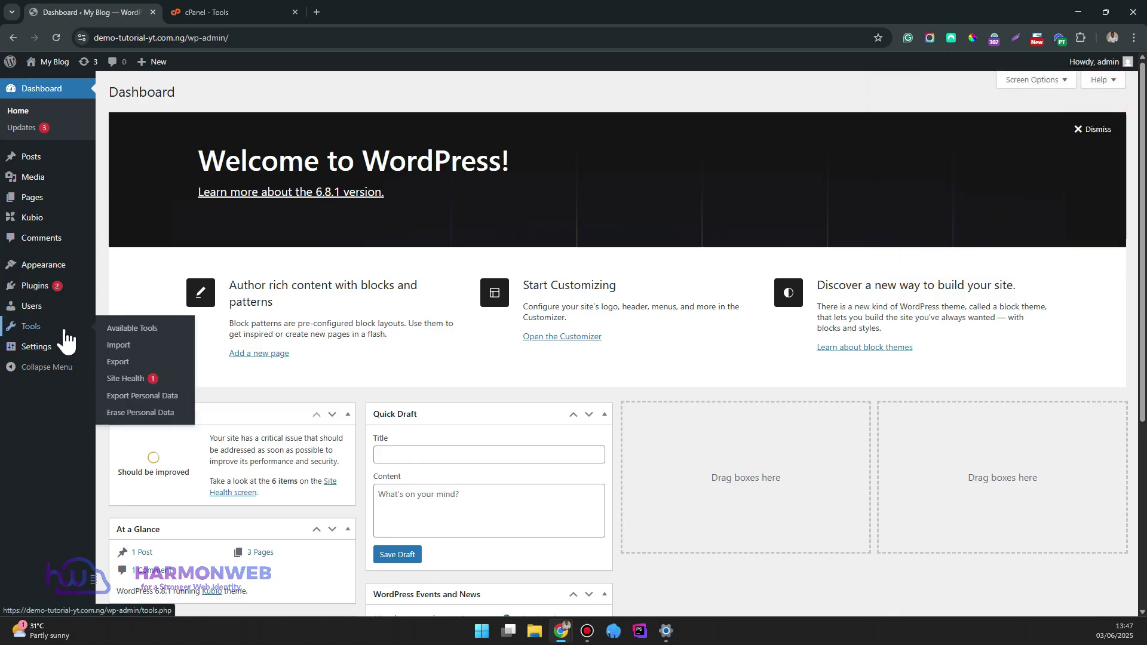
In Settings > Permalinks, select the Post name structure and save the changes
mouse_move(52, 357)
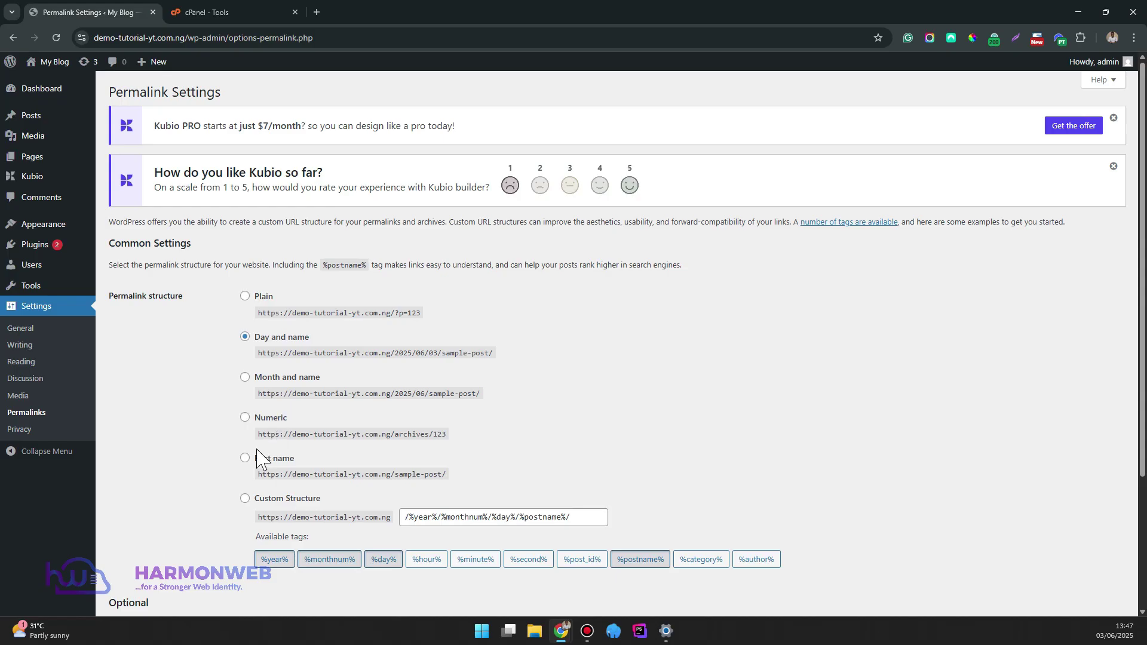
left_click(250, 463)
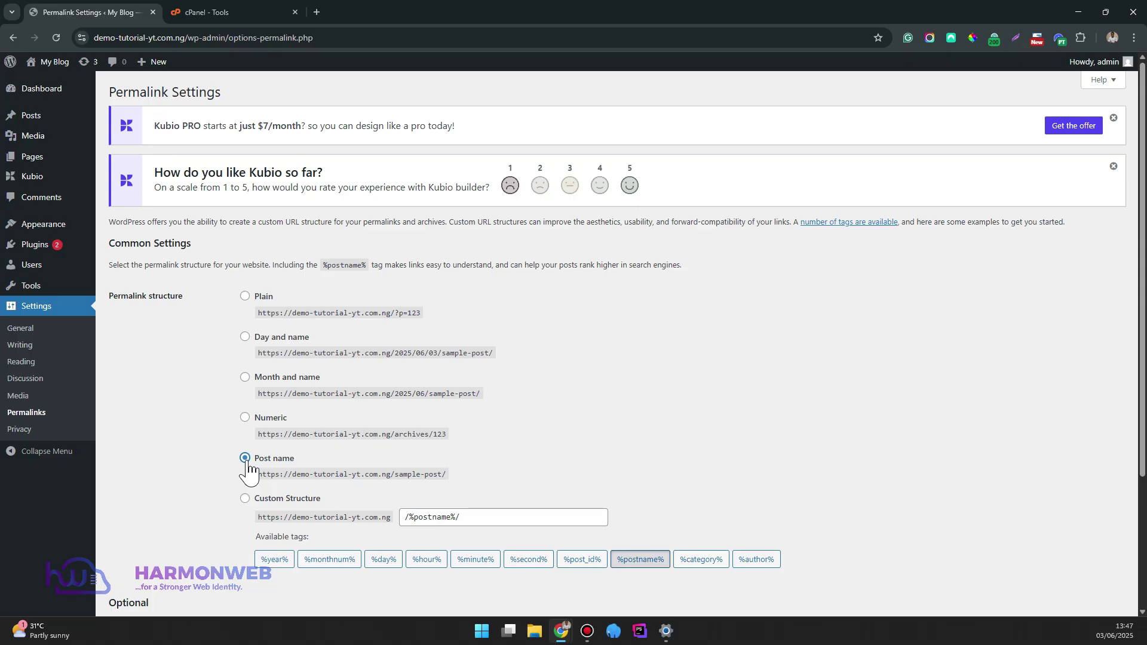
left_click_drag(262, 476, 418, 484)
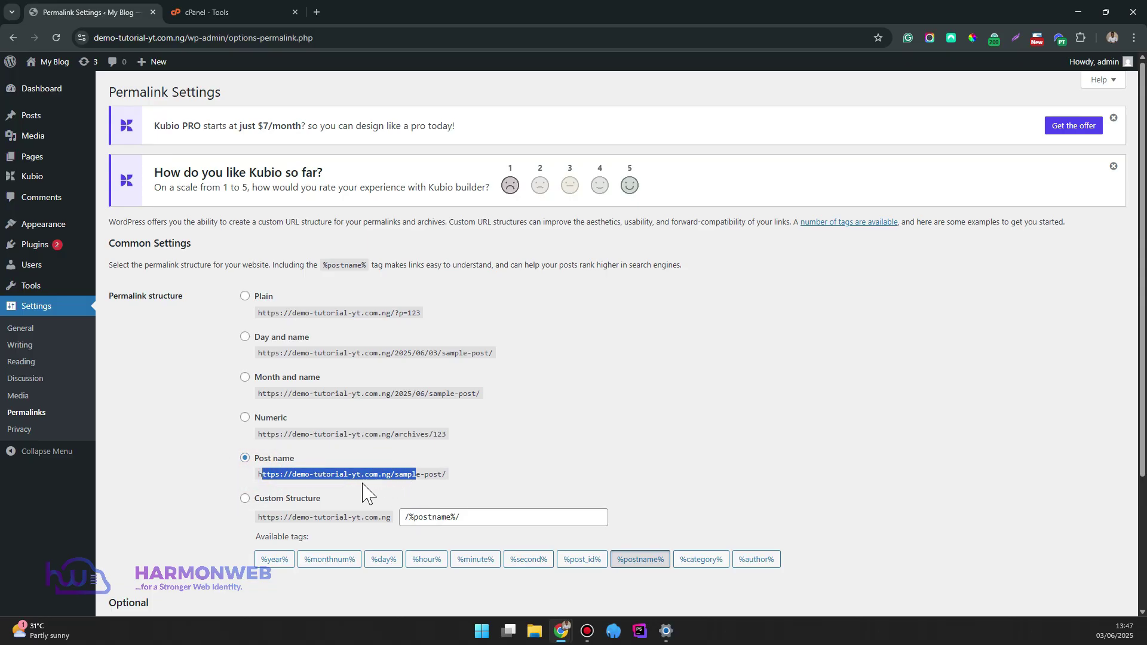
scroll(376, 472, "down", 3)
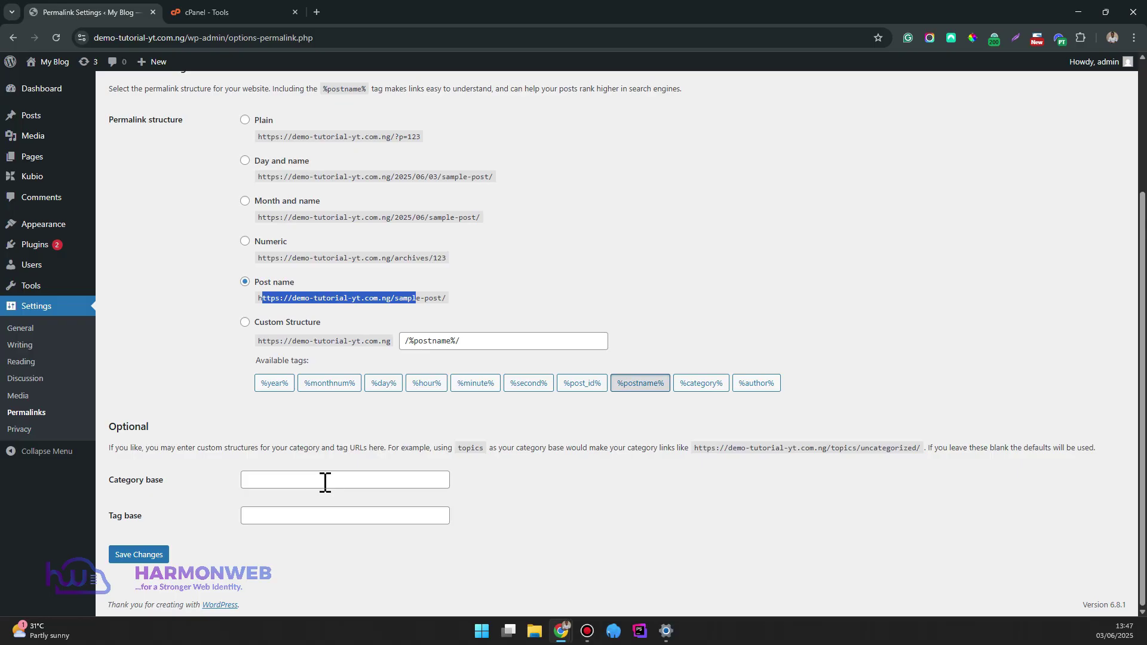
left_click(147, 557)
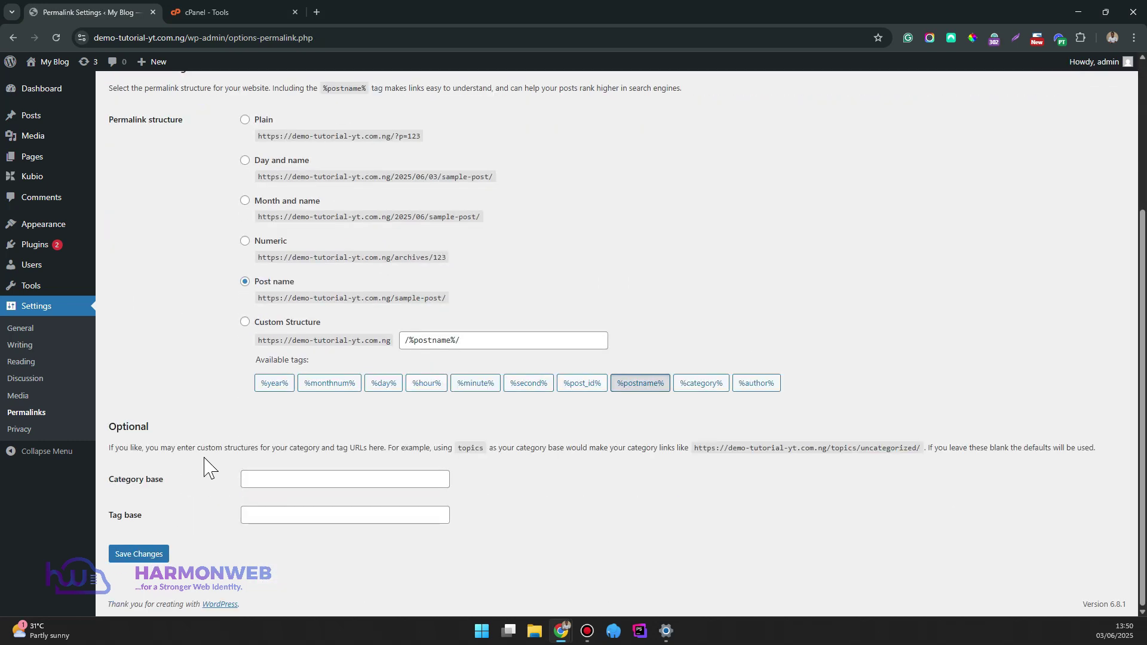
scroll(179, 263, "up", 4)
From All Posts, open the Hello world! post's View link in a new tab
mouse_move(27, 118)
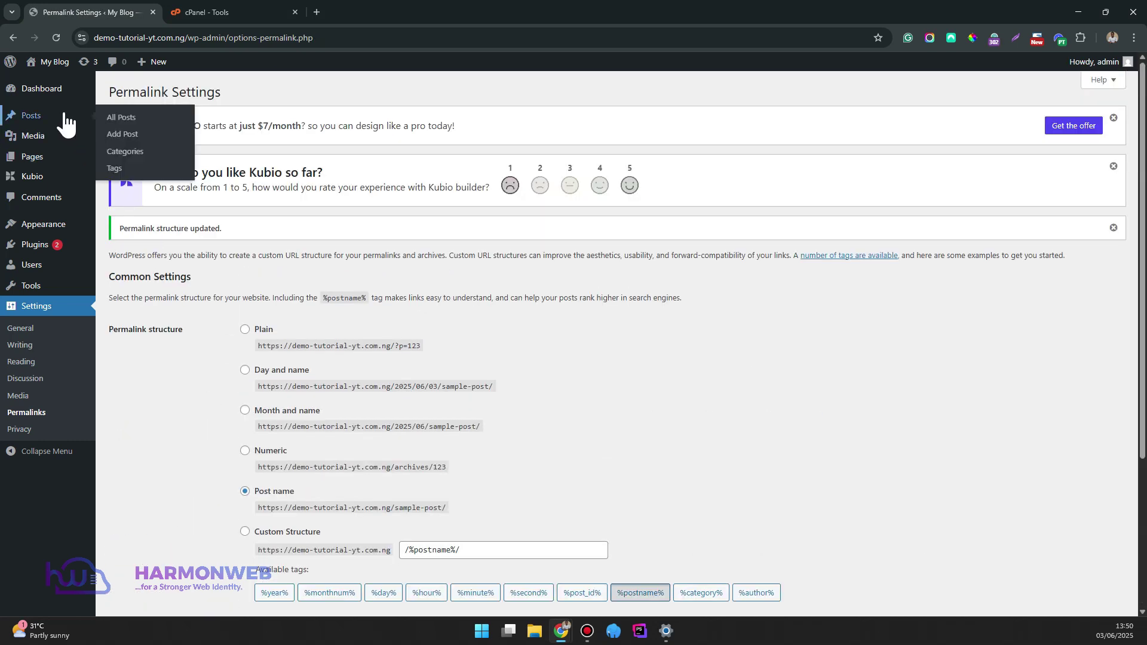
left_click(115, 120)
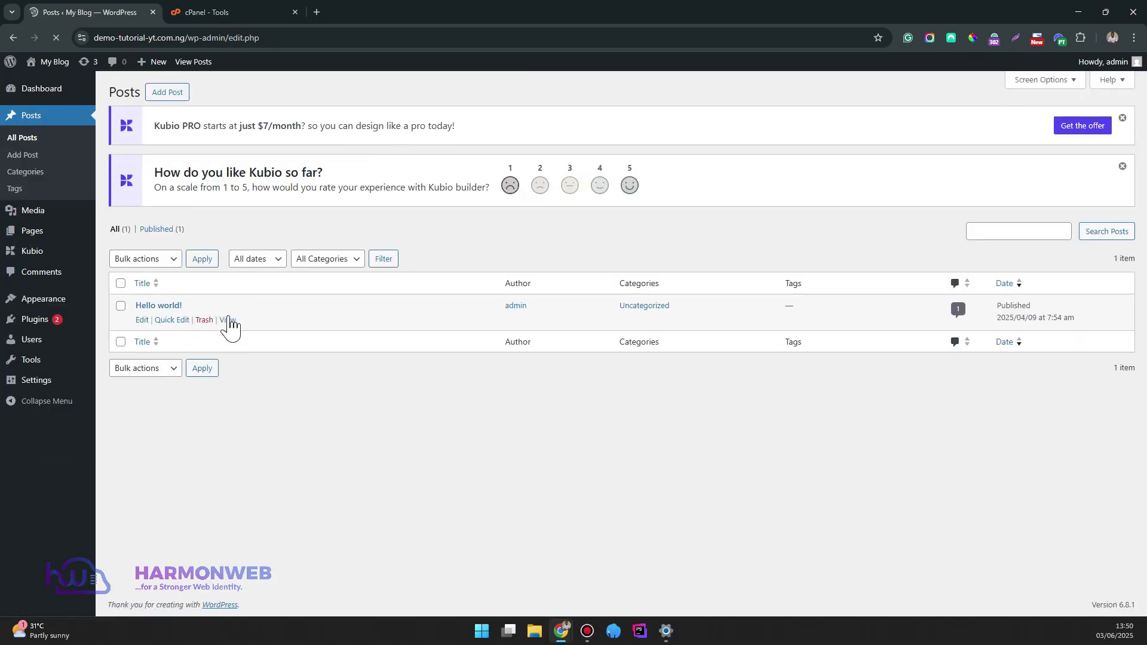
right_click(230, 326)
left_click(252, 329)
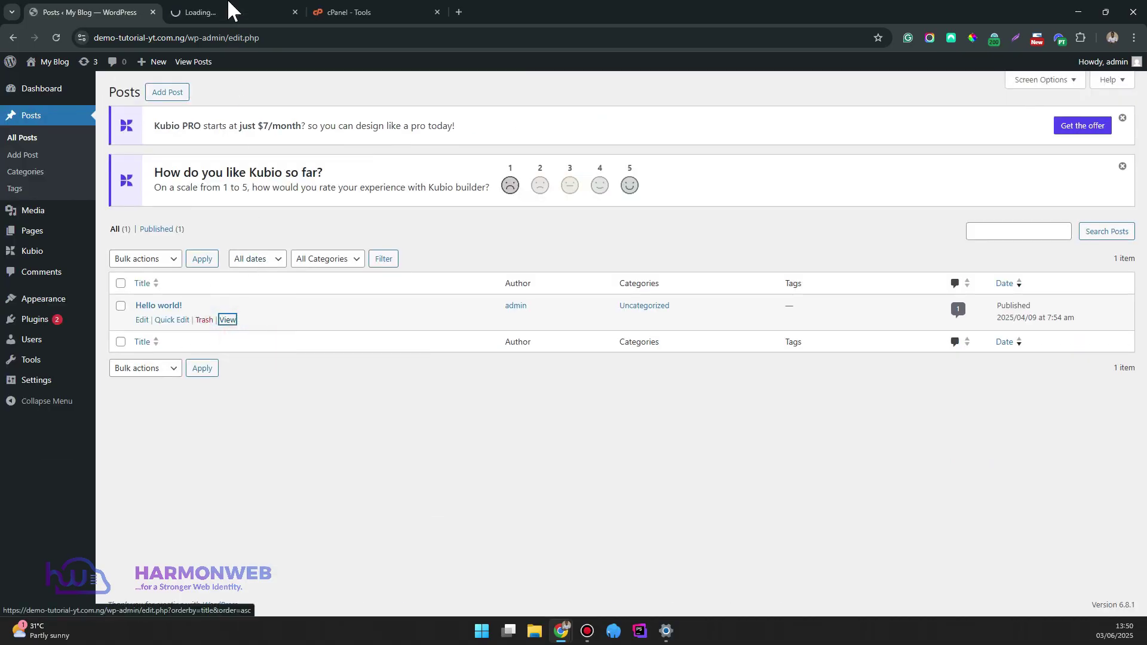
Check that the Hello world! post loads at /hello-world/, then return to the posts list
left_click(230, 9)
scroll(293, 246, "down", 10)
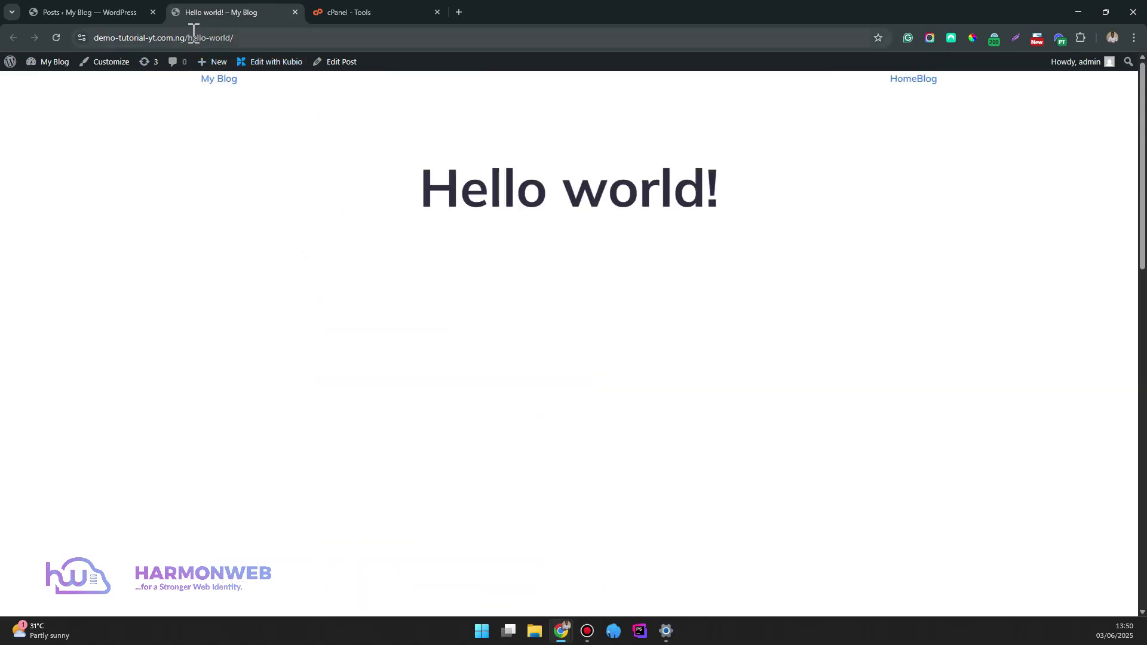
left_click_drag(188, 31, 277, 38)
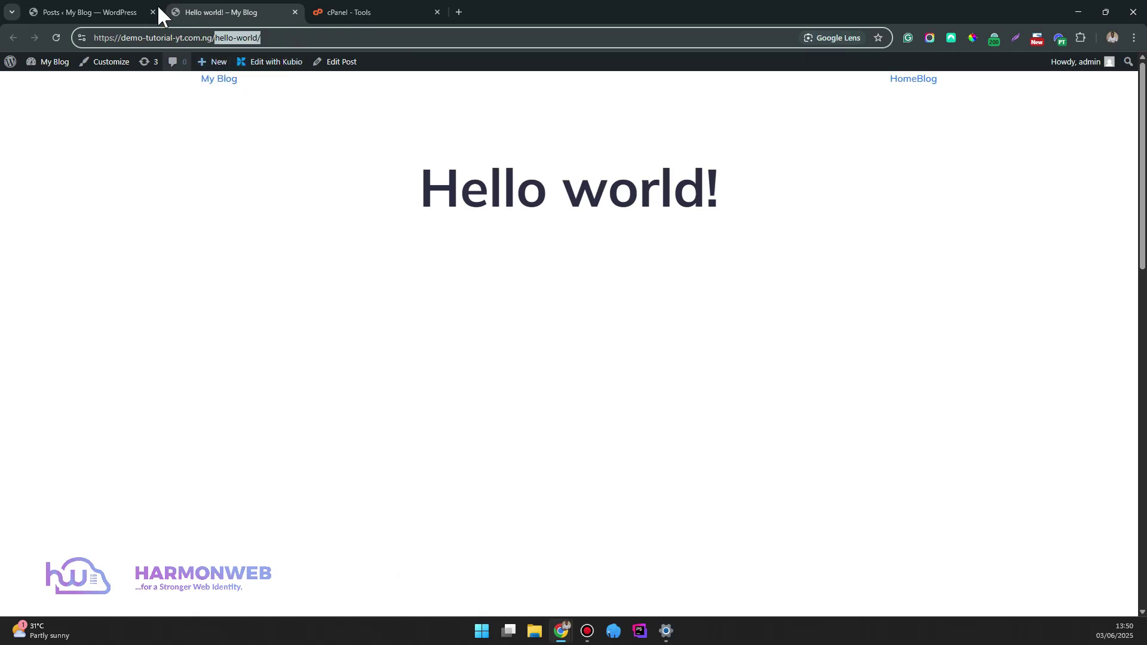
left_click(134, 8)
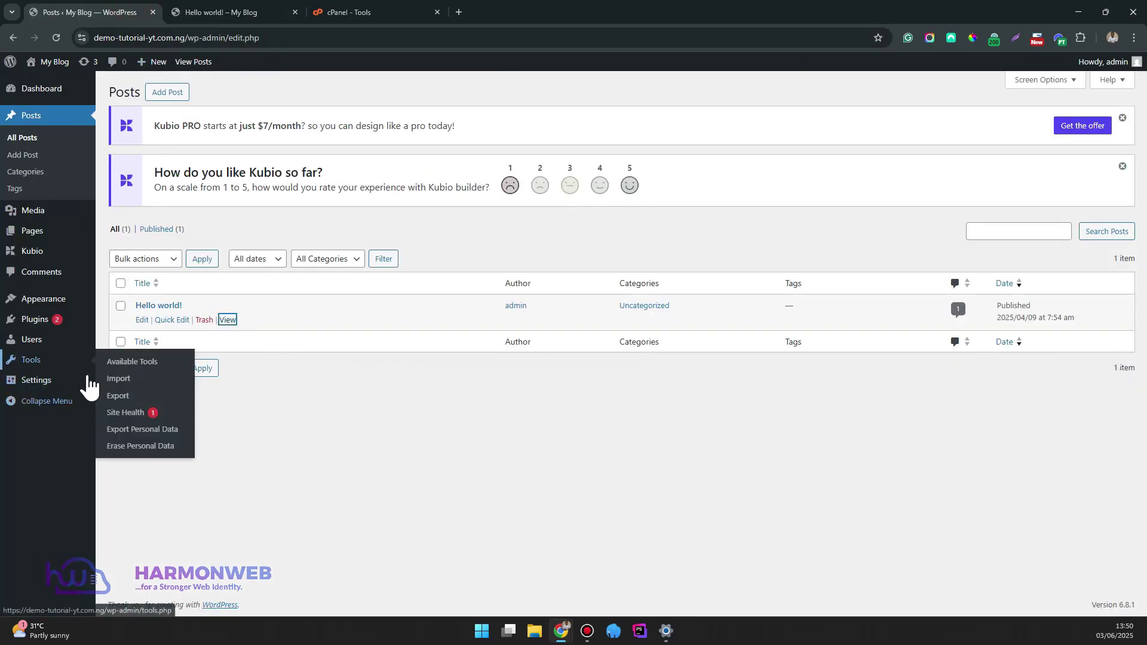
Choose the Day and name permalink structure, save it, and go back to the Hello world! tab
mouse_move(79, 387)
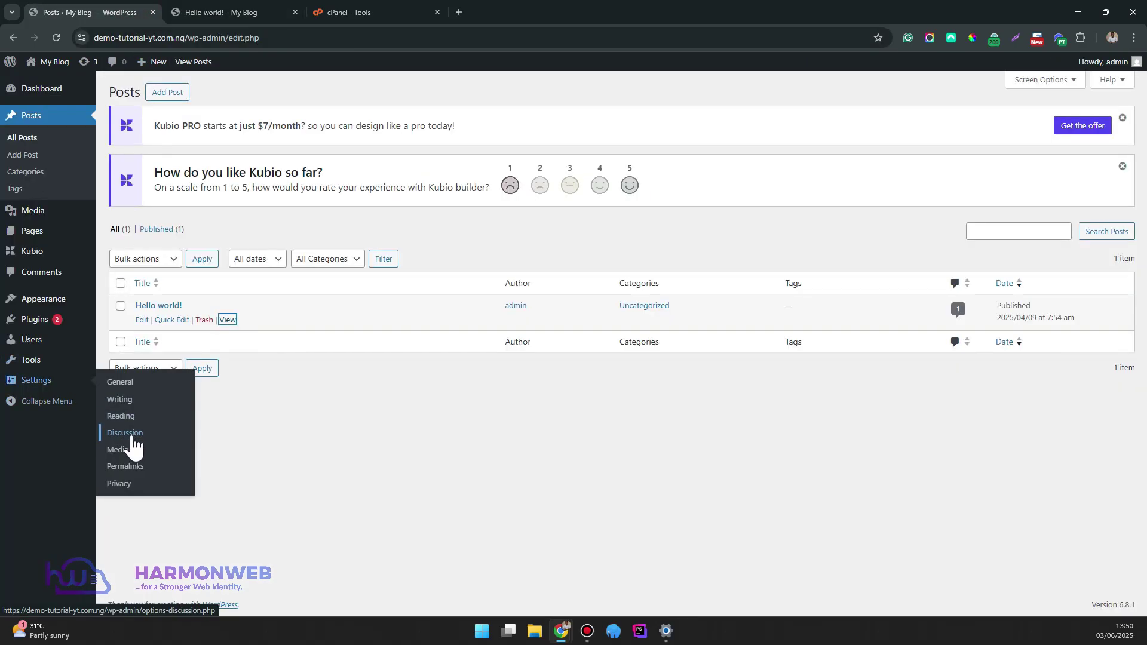
left_click(127, 467)
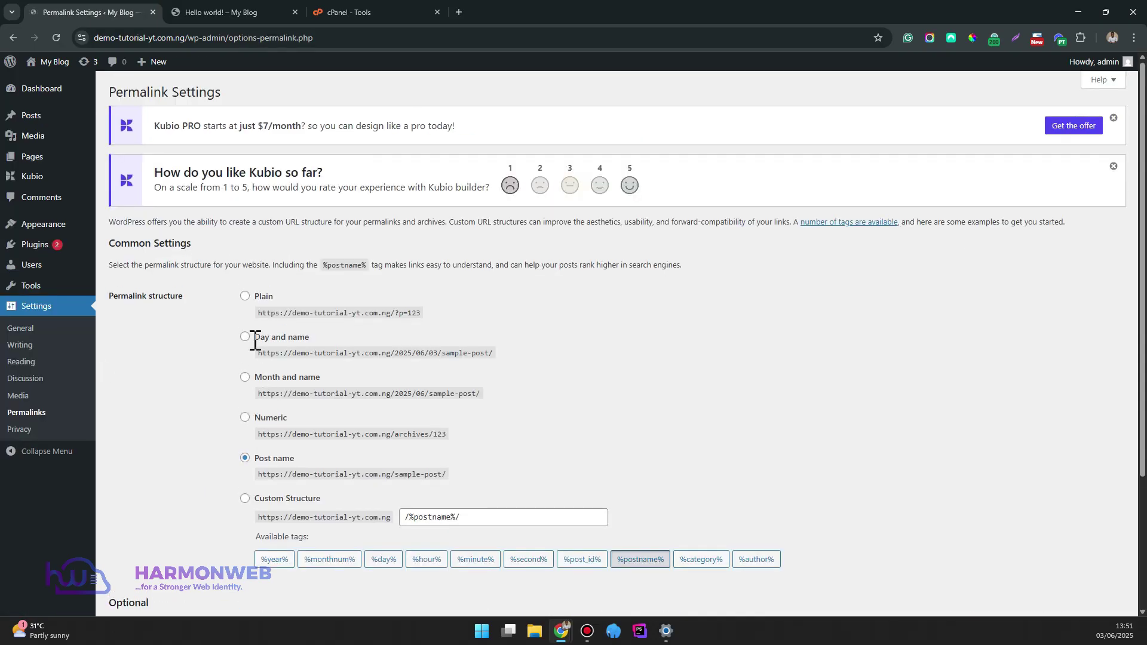
left_click(244, 340)
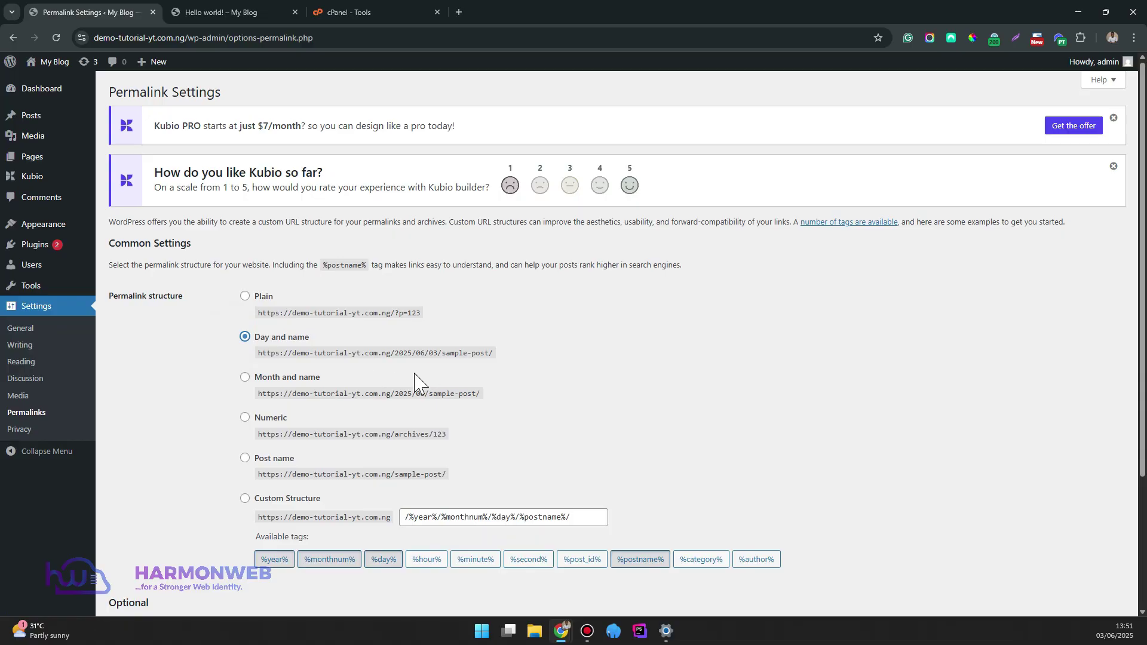
scroll(366, 379, "down", 1)
scroll(366, 388, "down", 3)
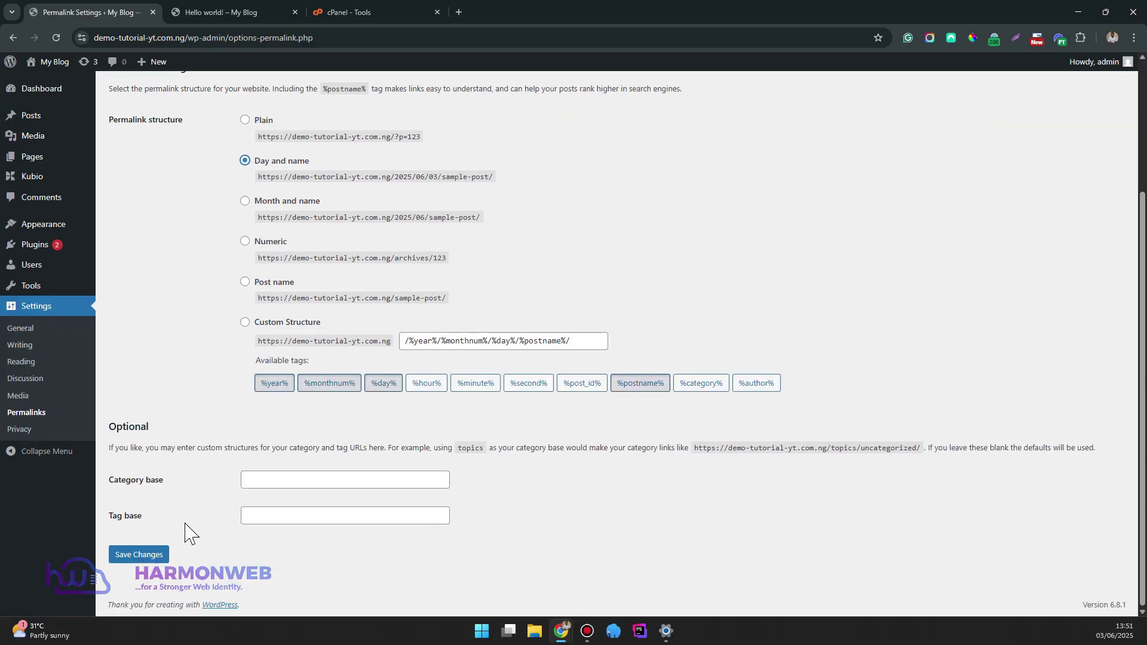
left_click(146, 554)
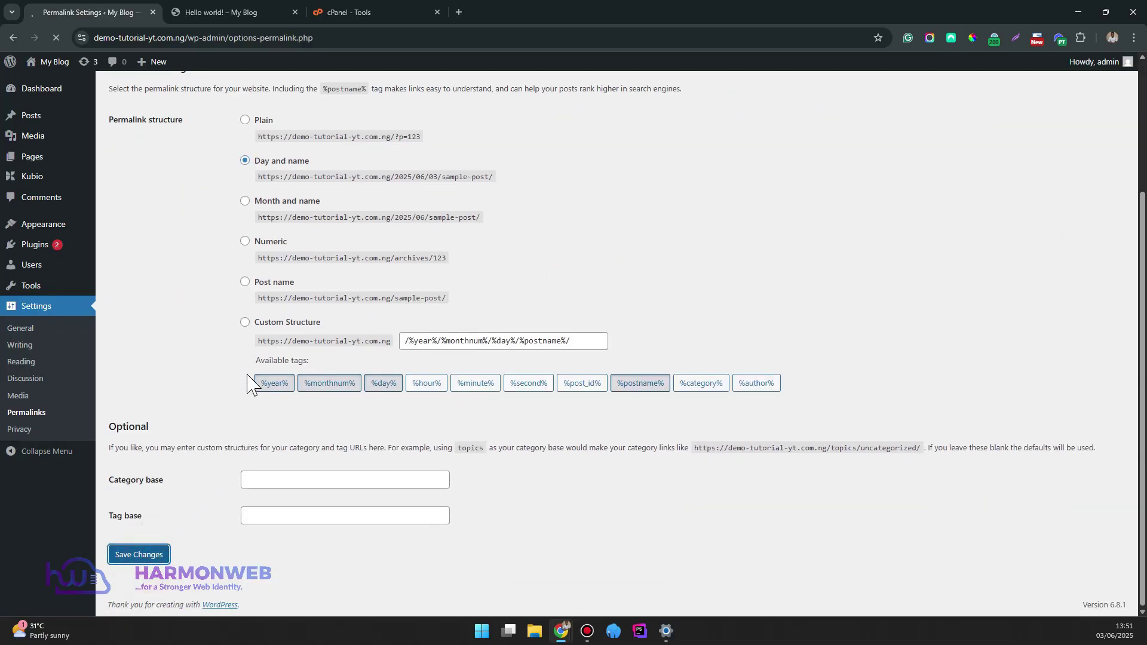
left_click(230, 12)
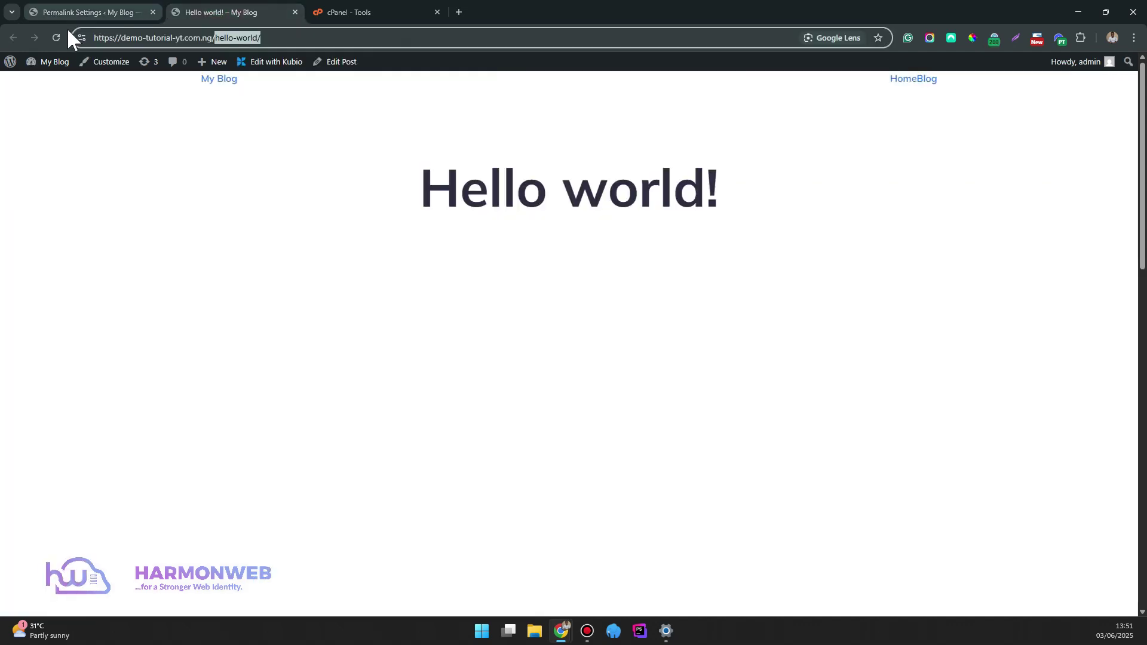
Reload the Hello world! post and confirm its address is now /2025/04/09/hello-world/
left_click(55, 38)
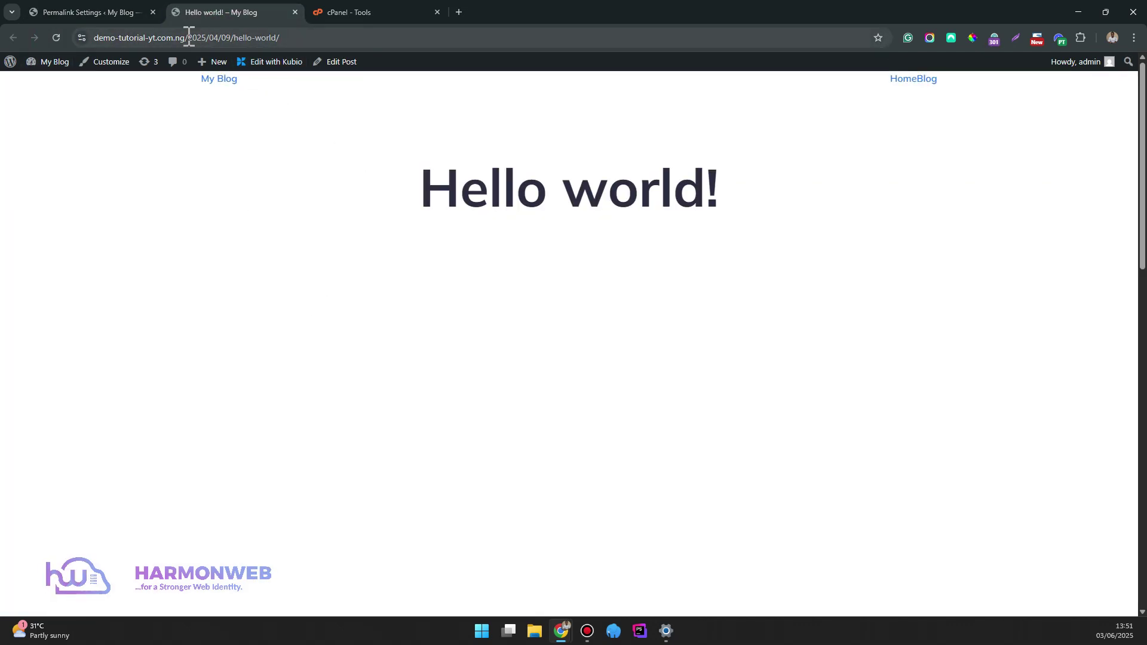
left_click_drag(188, 37, 308, 37)
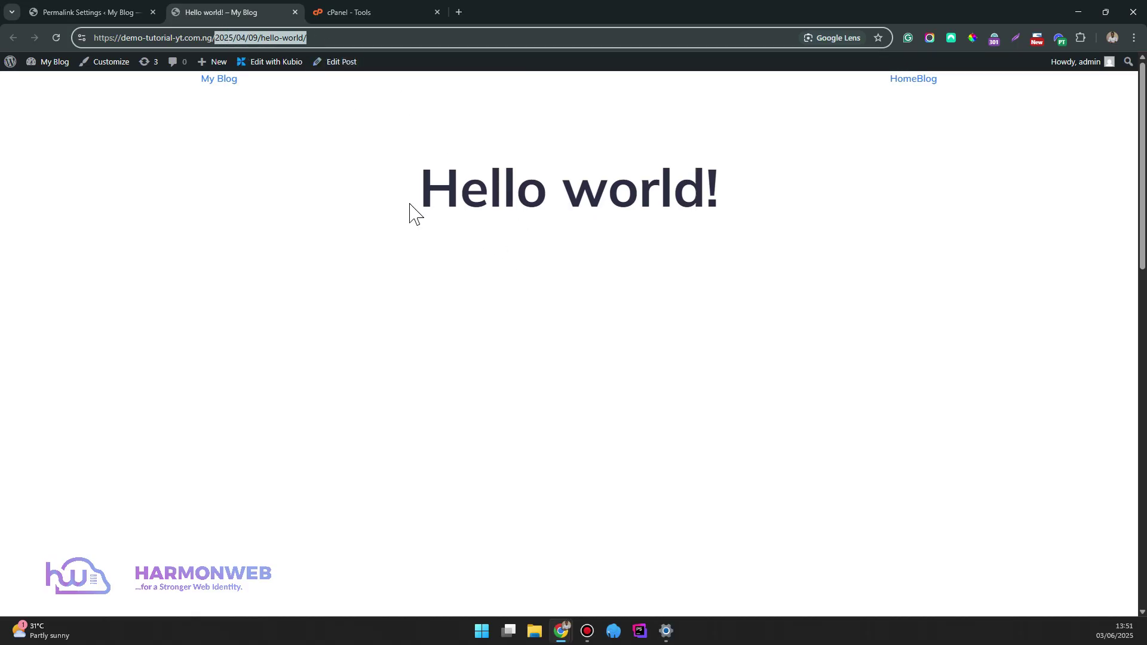
scroll(456, 249, "down", 10)
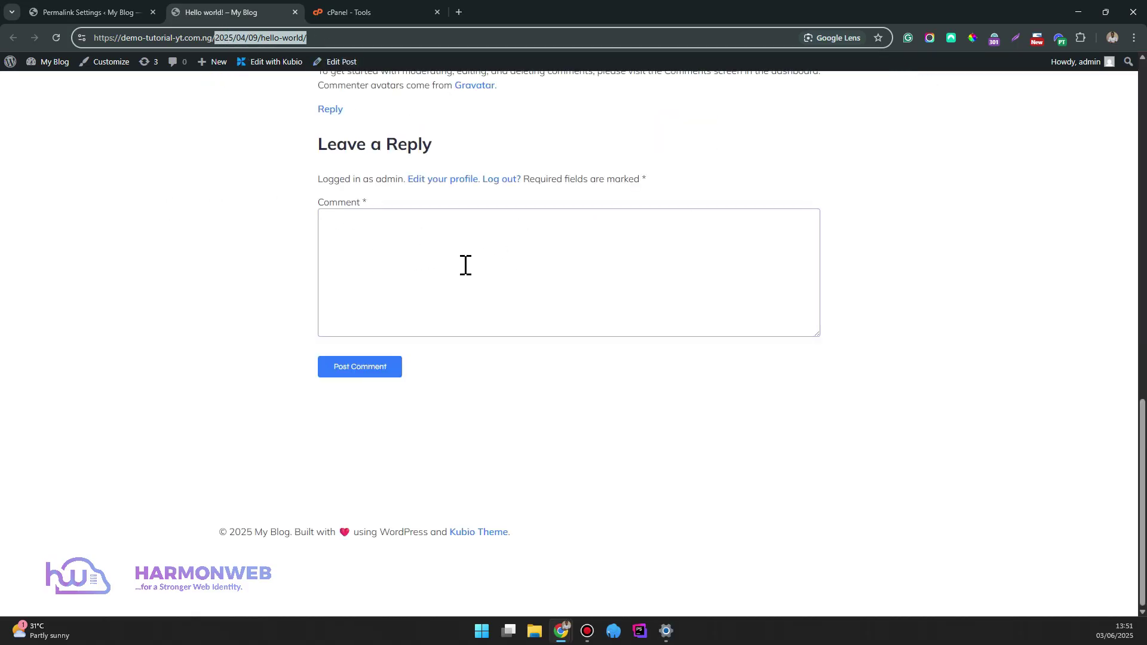
scroll(463, 264, "up", 10)
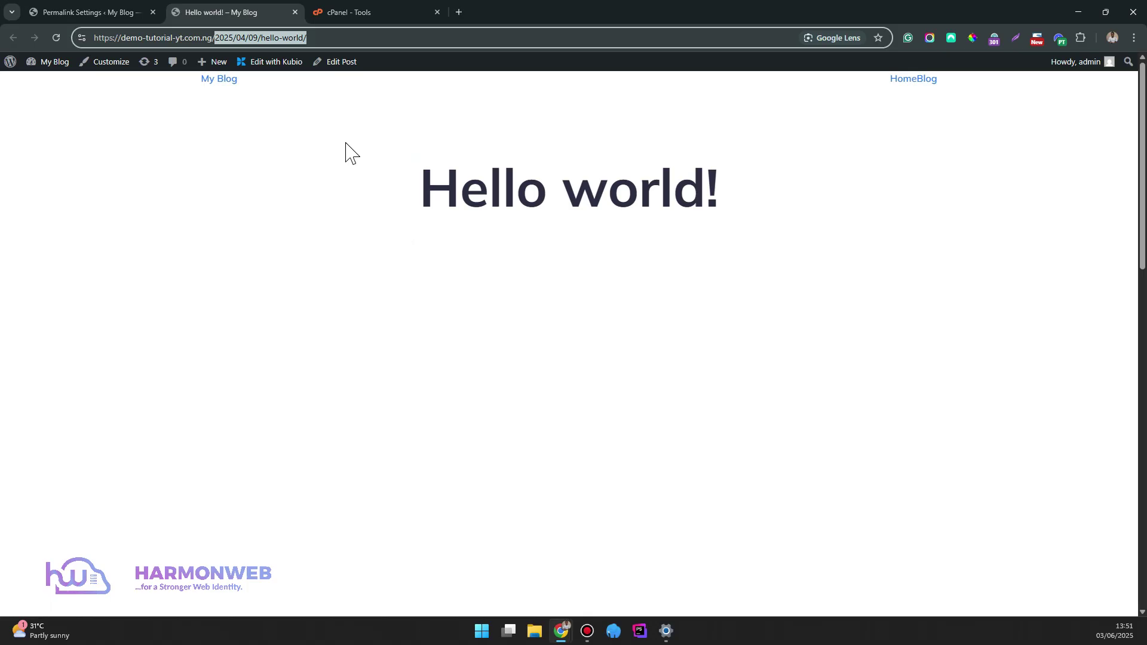
left_click(105, 7)
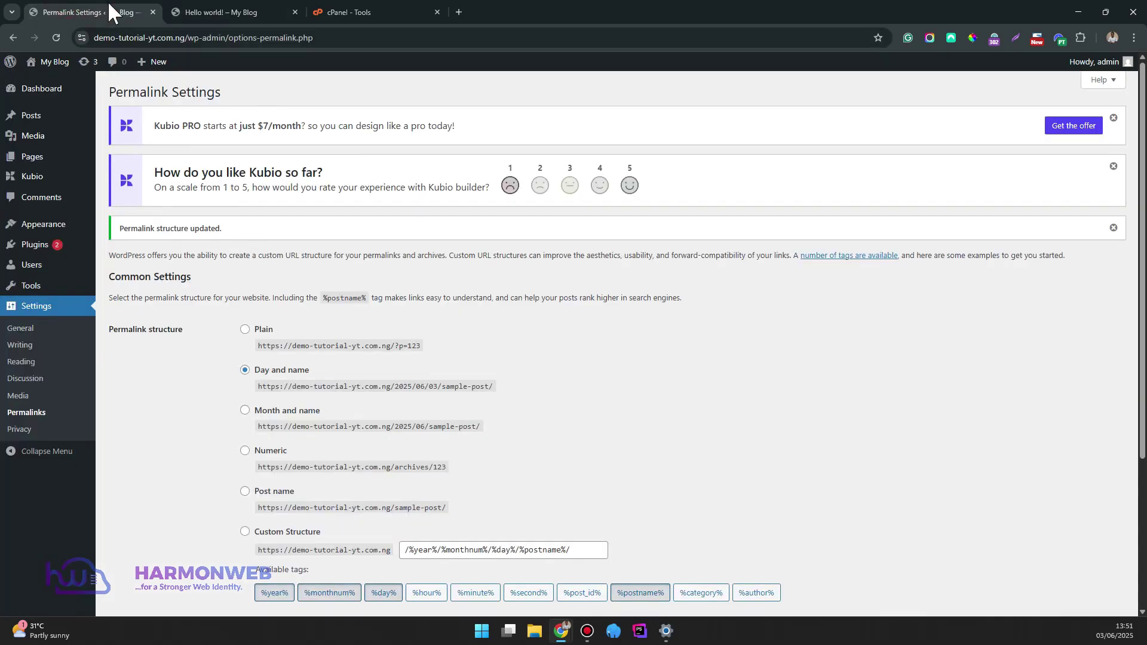
left_click(209, 9)
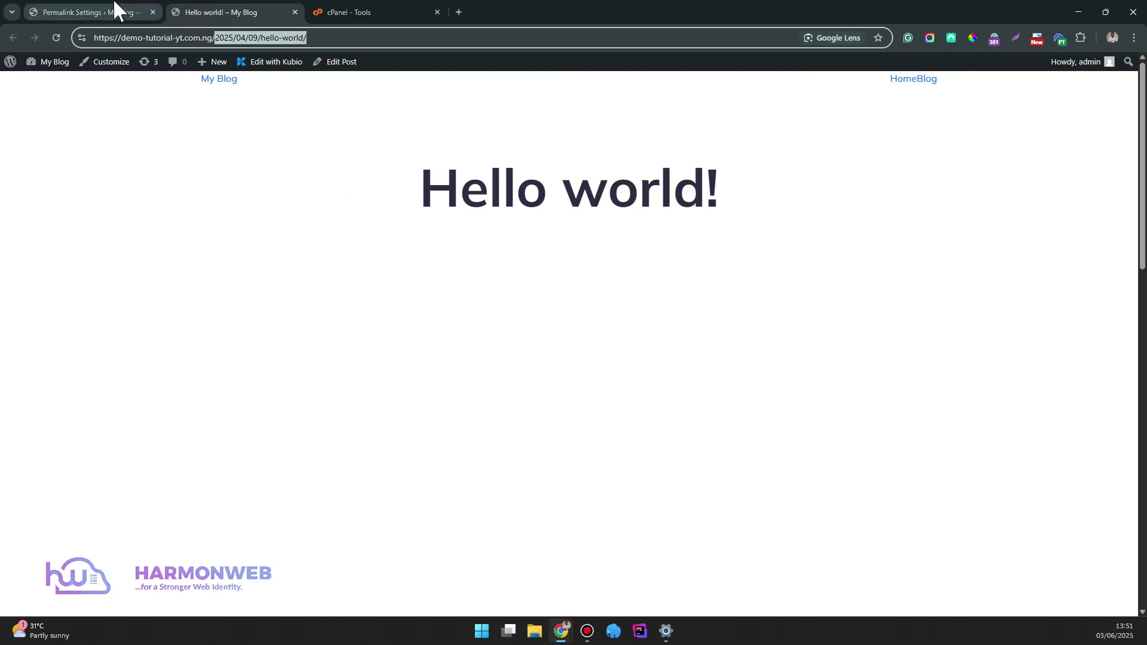
From the cPanel Tools page, launch File Manager in the /home/demotuto home directory
left_click(326, 10)
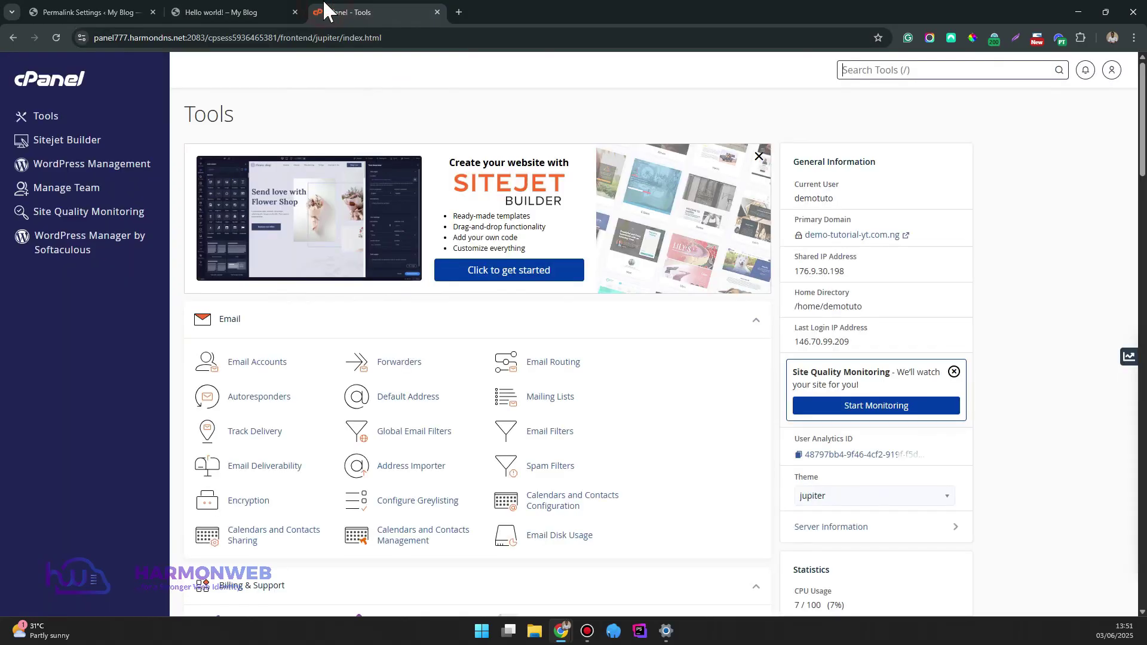
left_click_drag(1141, 122, 1142, 203)
scroll(1141, 203, "down", 3)
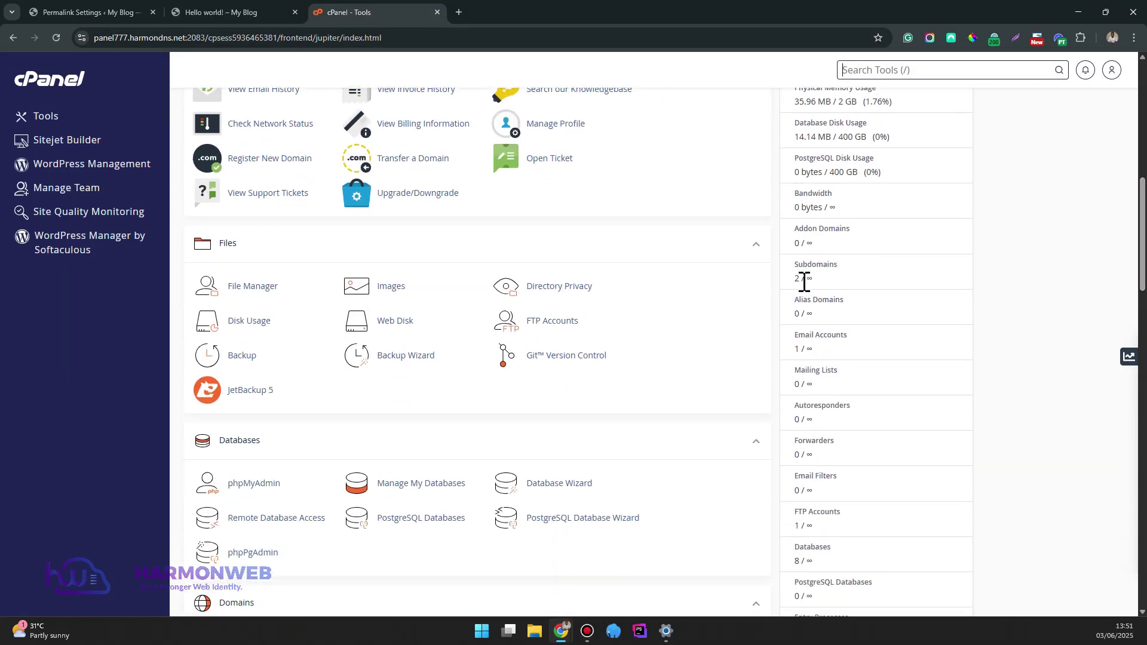
left_click(267, 285)
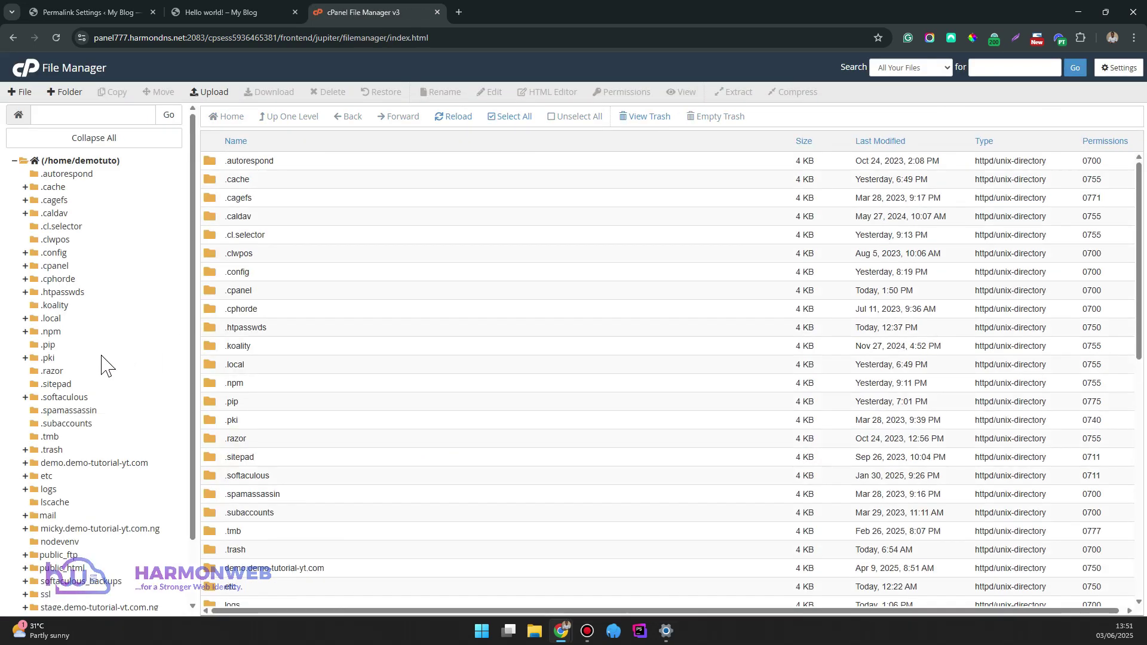
scroll(101, 358, "down", 2)
Open public_html and confirm in Settings that Show Hidden Files is on, leaving it unchanged
left_click(84, 497)
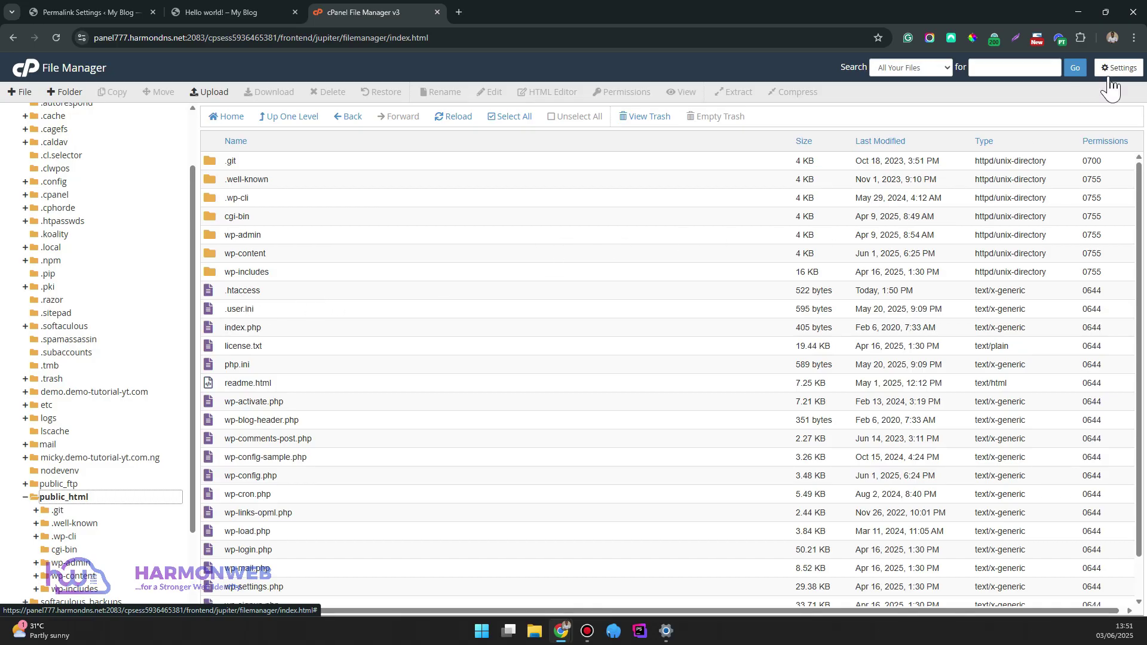
left_click(1119, 68)
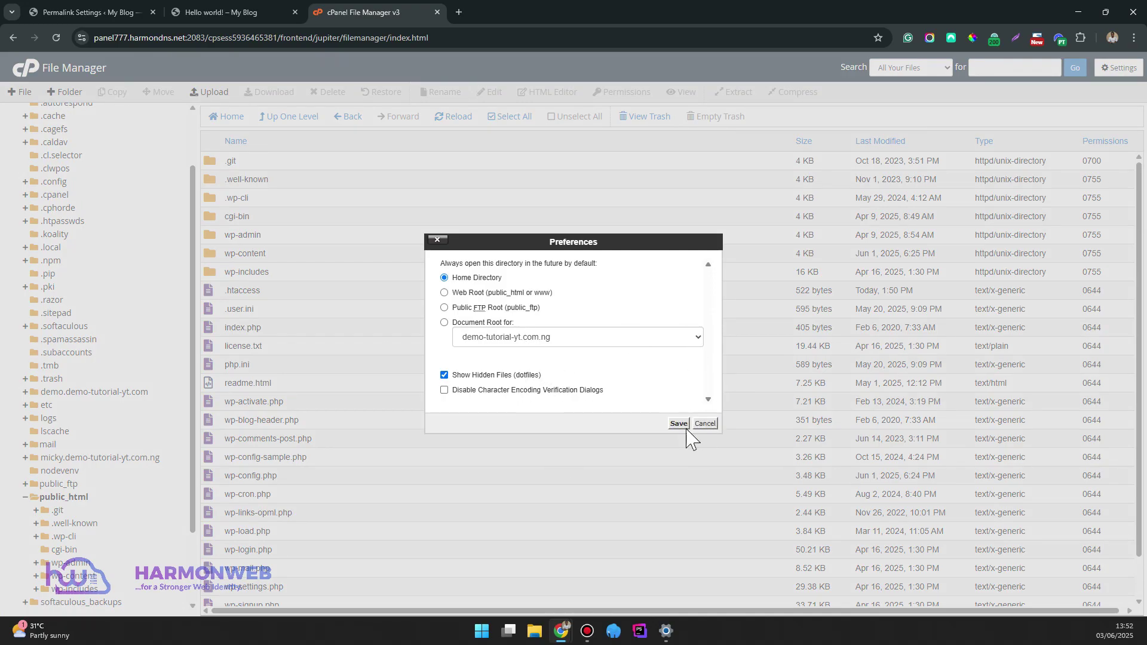
left_click(705, 423)
Open .htaccess in the editor, delete all its rewrite rules, and save the empty file
right_click(344, 300)
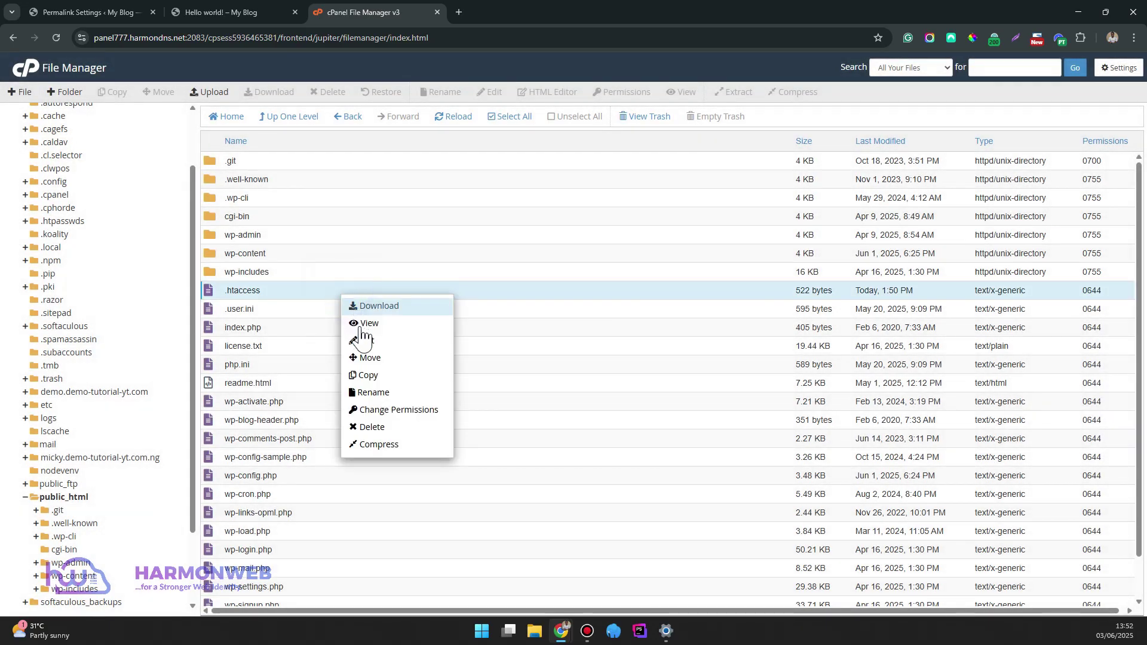
left_click(367, 340)
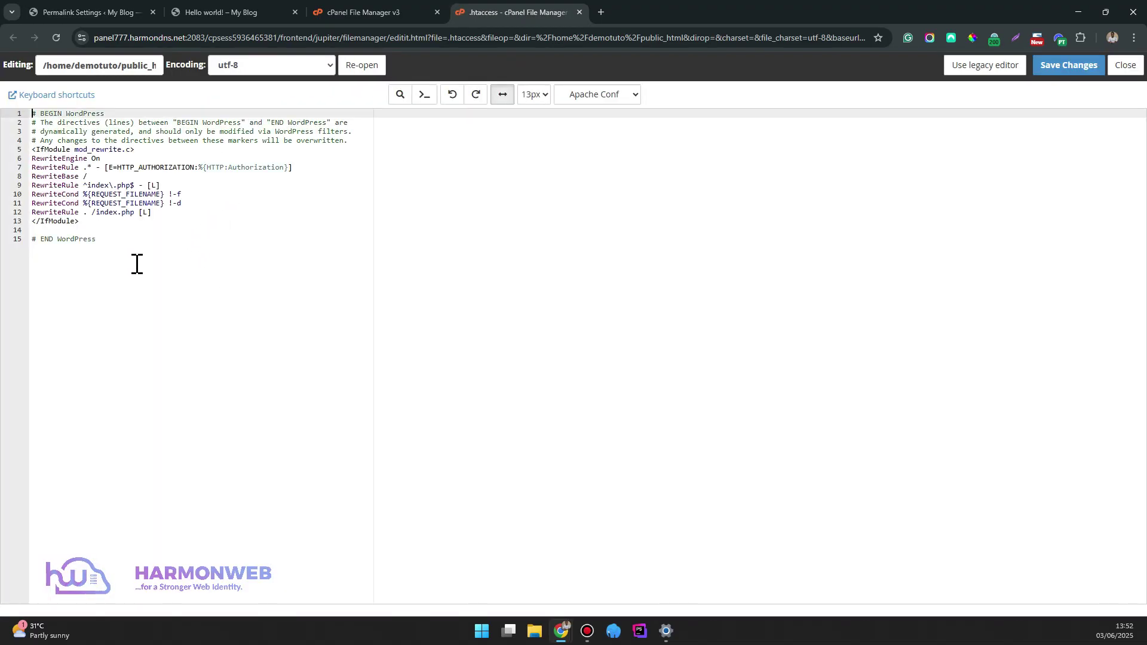
left_click(137, 264)
key("ctrl+a")
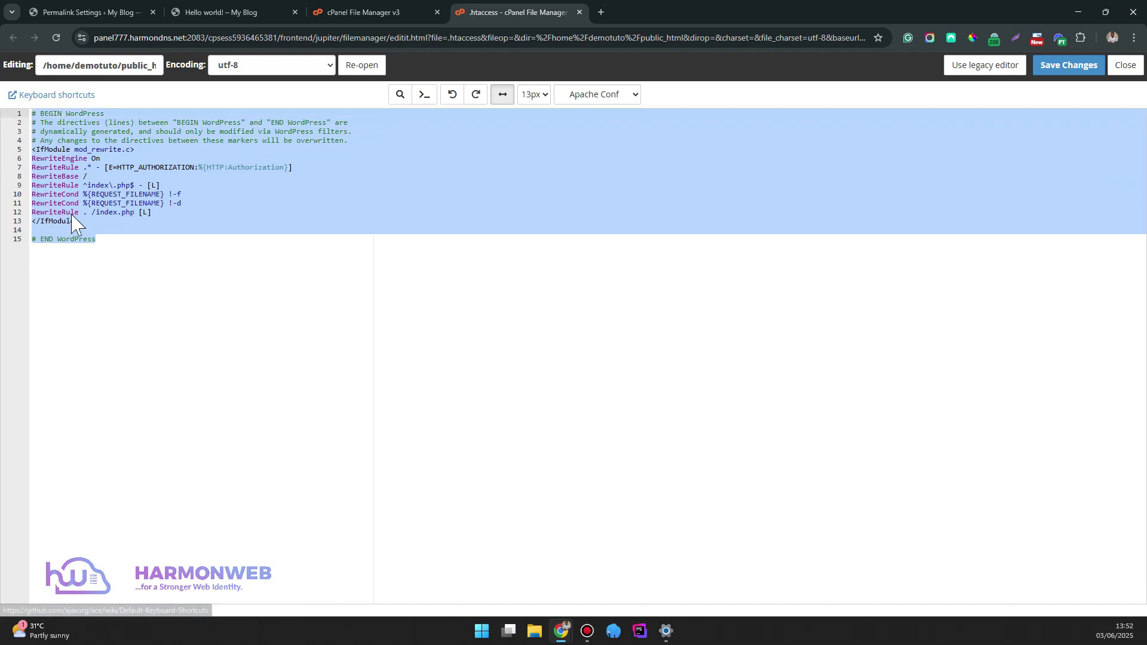
key("BackSpace")
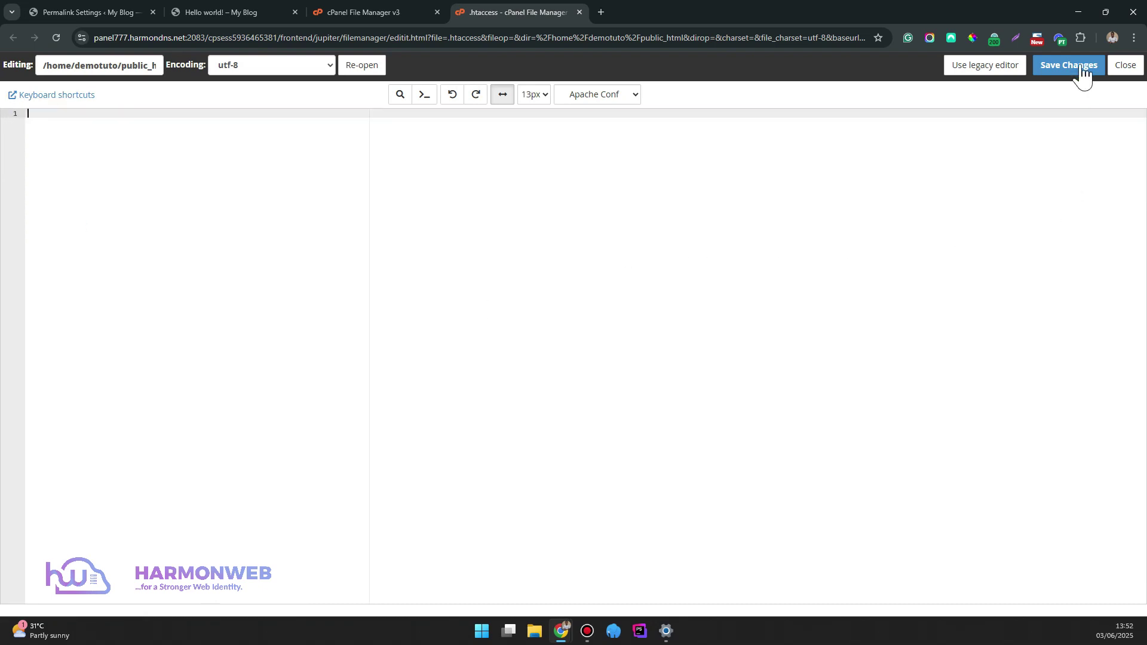
left_click(1069, 68)
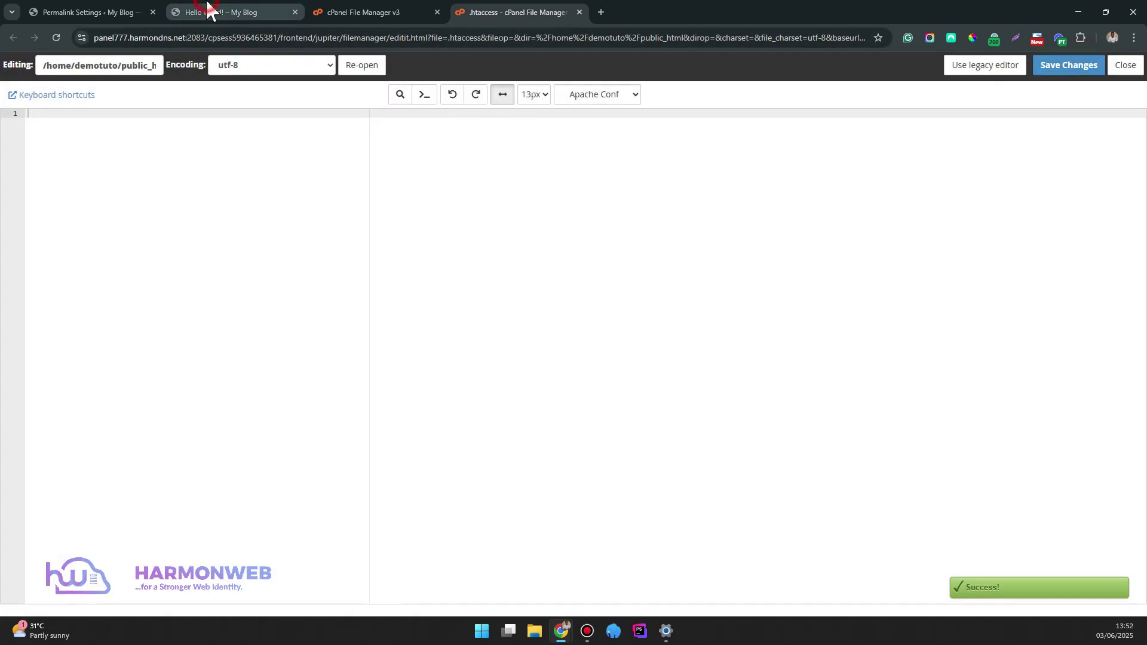
left_click(209, 11)
Reload the dated post to see the 404, then re-save permalinks as Post name
left_click(55, 39)
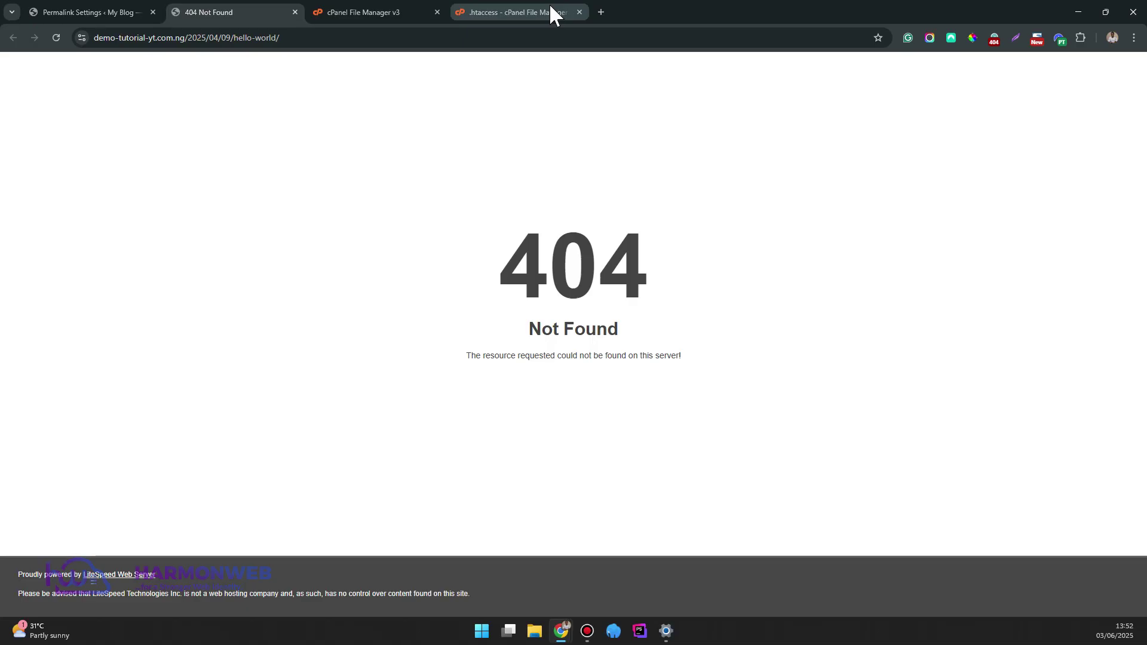
left_click(75, 13)
scroll(364, 431, "down", 4)
scroll(361, 305, "up", 4)
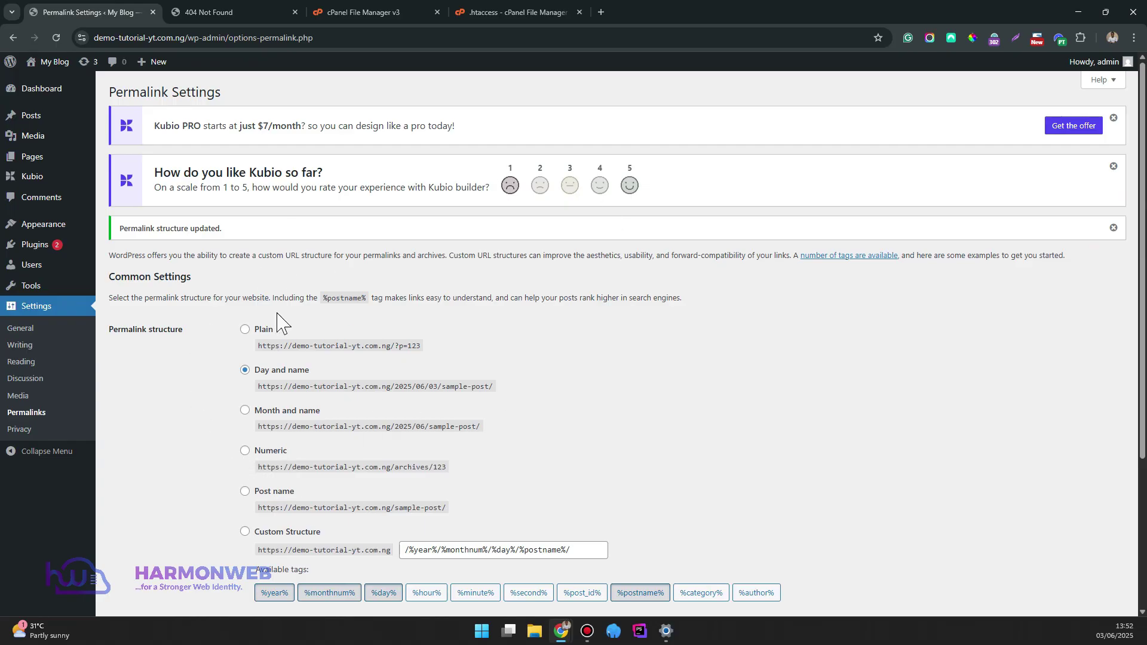
scroll(280, 428, "down", 3)
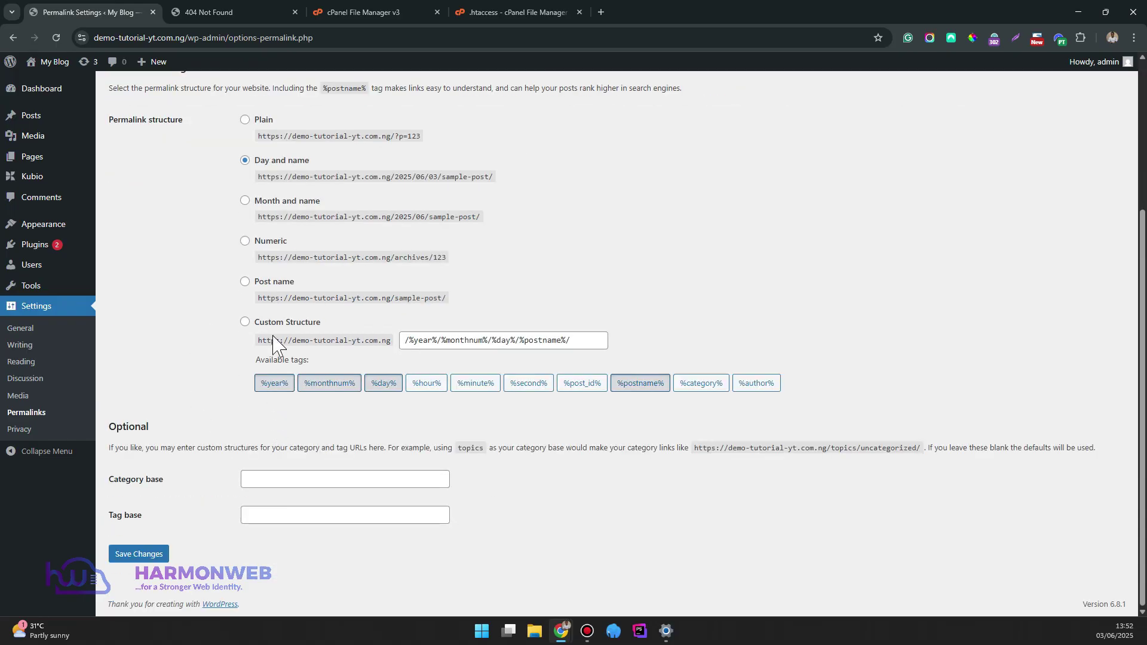
left_click(245, 282)
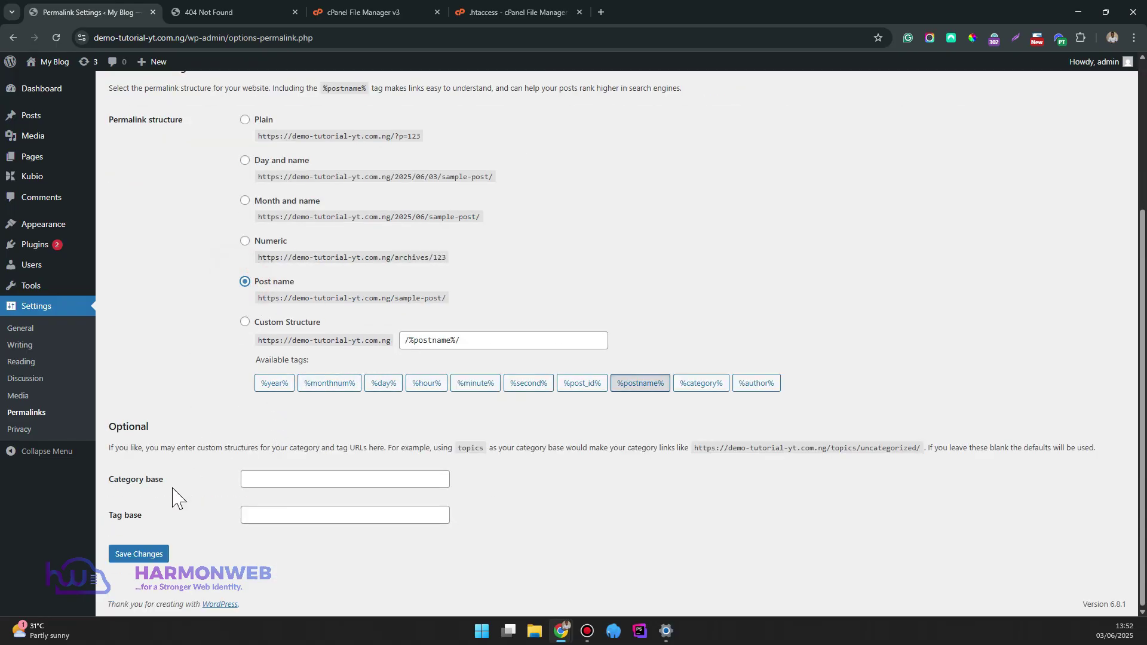
left_click(160, 551)
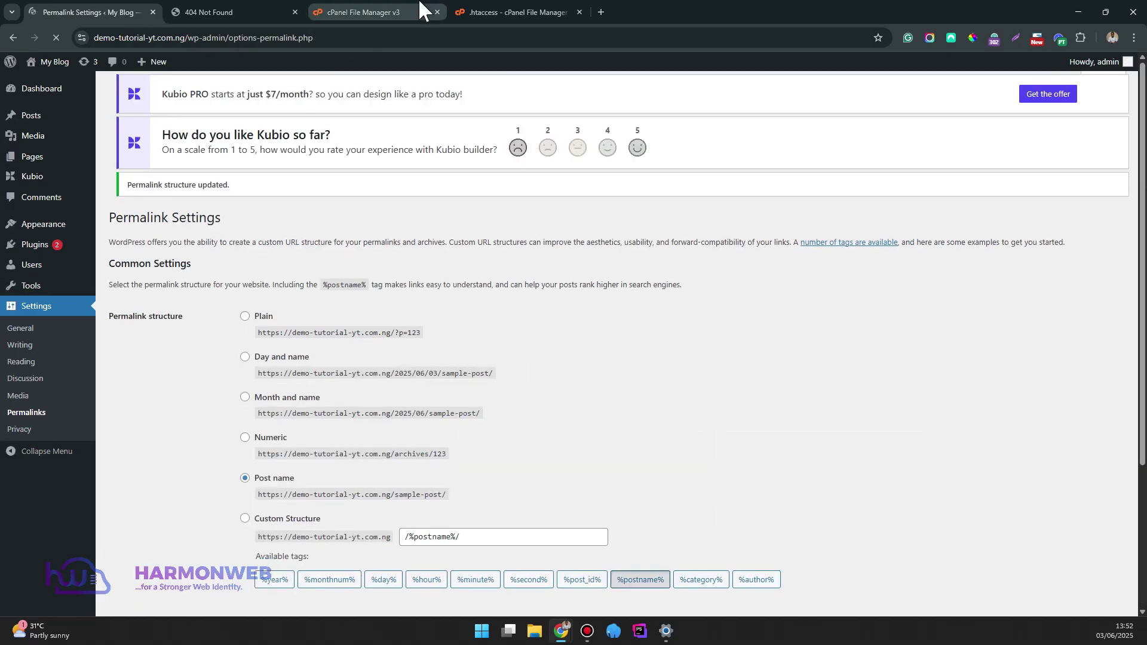
left_click(504, 12)
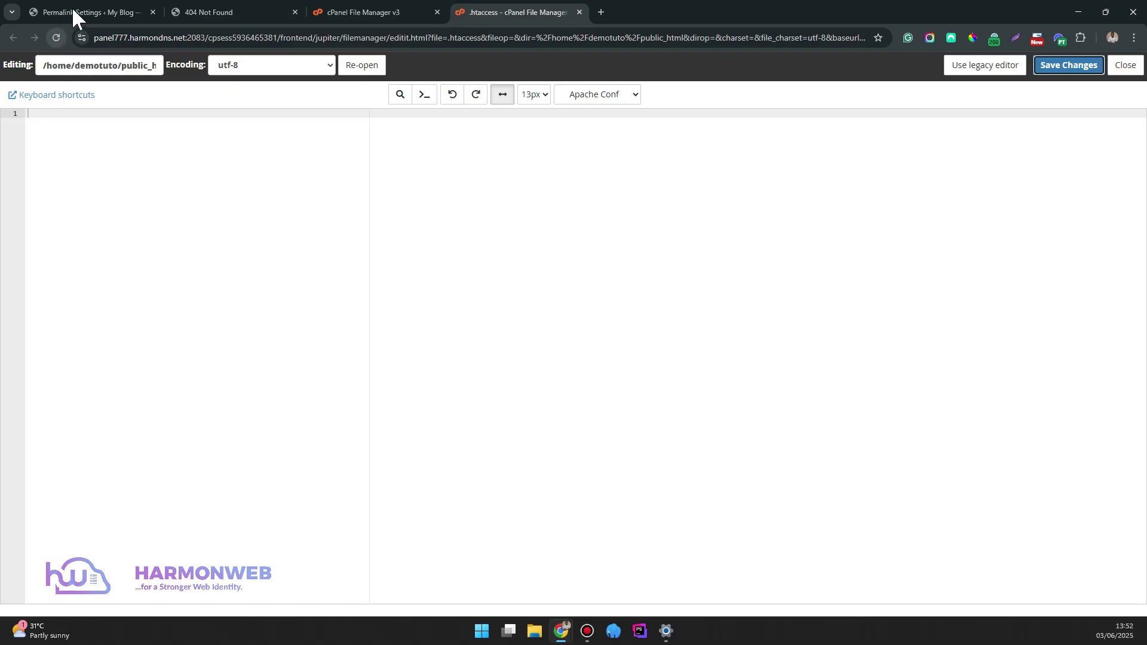
Reload .htaccess to see the regenerated WordPress rules, then retest the post page
left_click(56, 38)
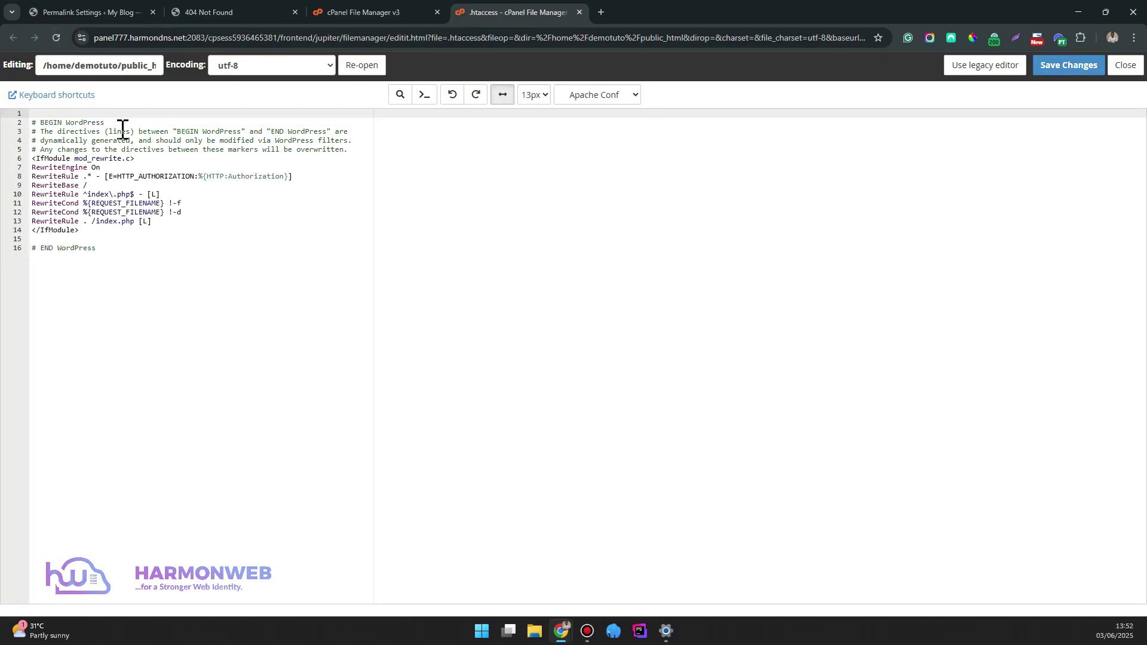
left_click(199, 12)
left_click(57, 38)
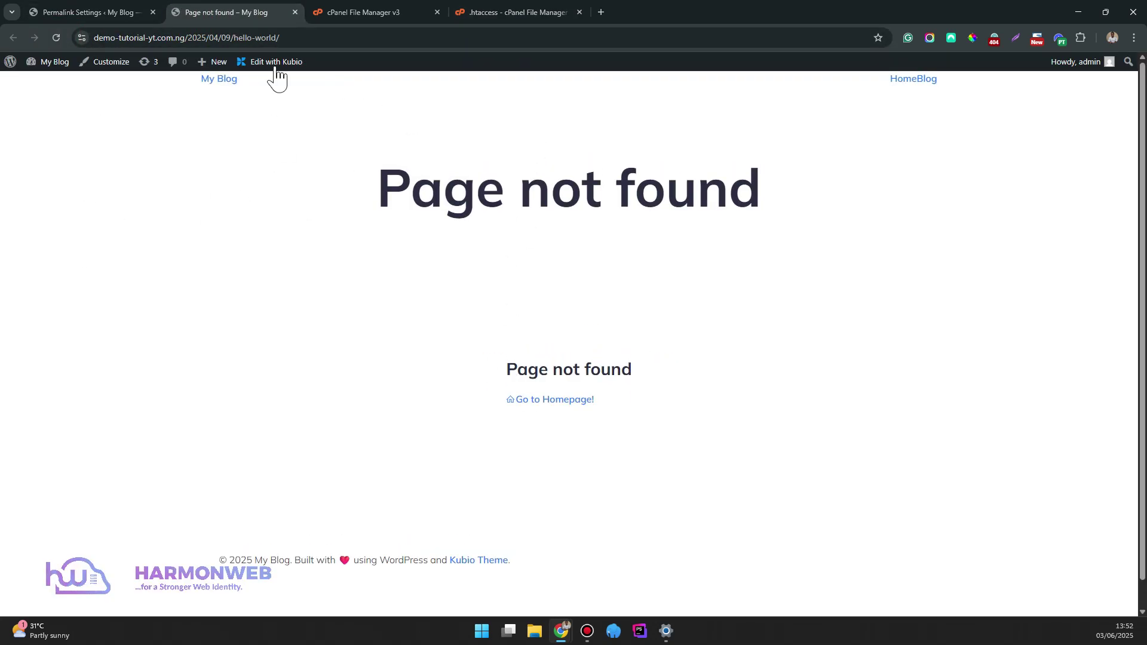
left_click(124, 12)
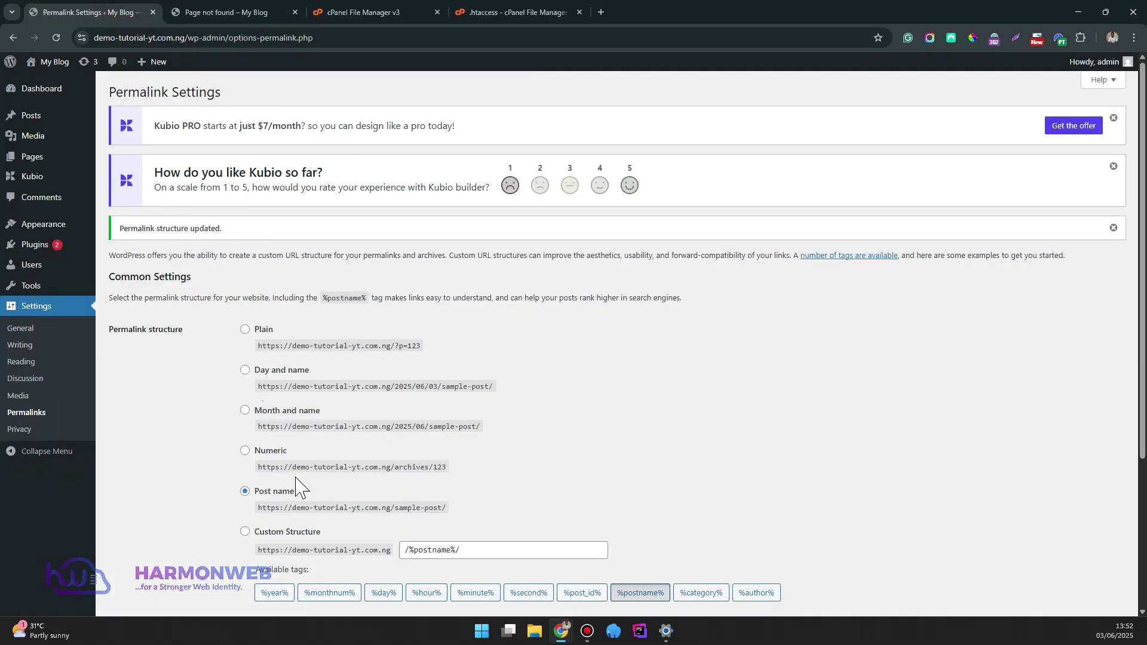
left_click(241, 10)
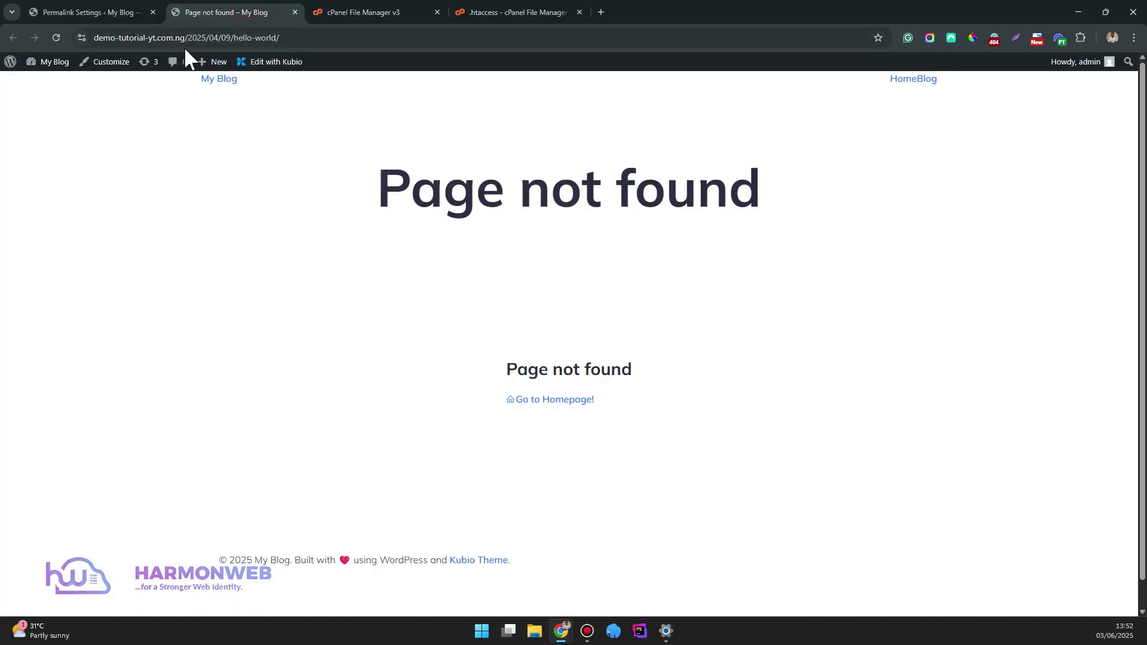
Remove 2025/04/09/ from the post's address so it loads at /hello-world/
left_click(190, 38)
left_click(203, 37)
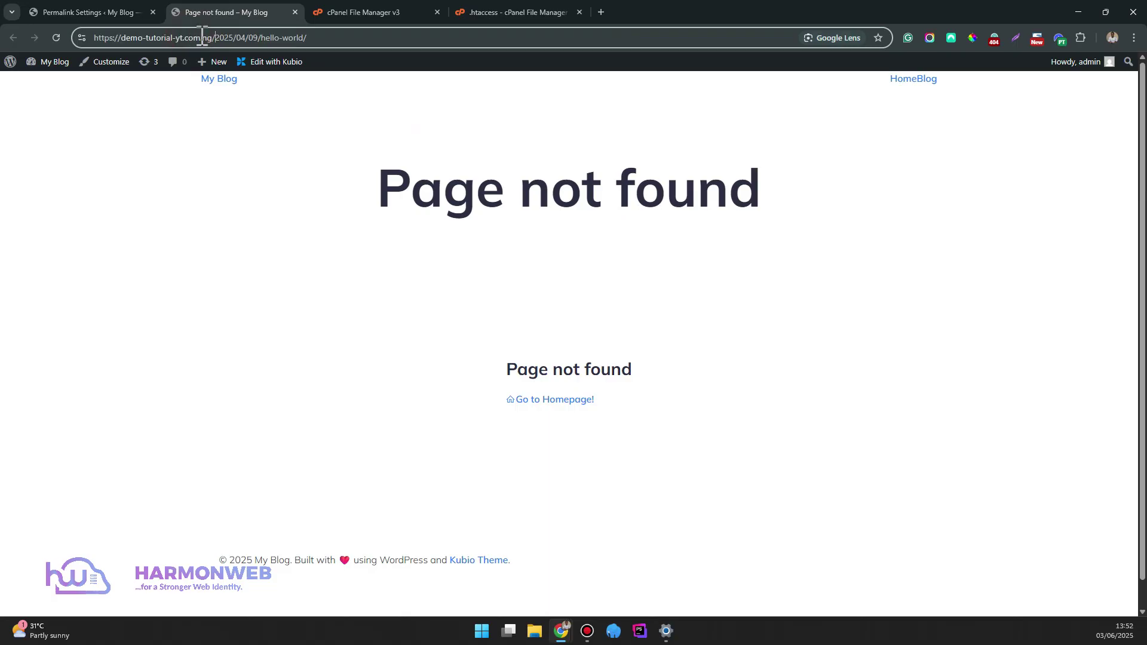
left_click_drag(215, 37, 276, 38)
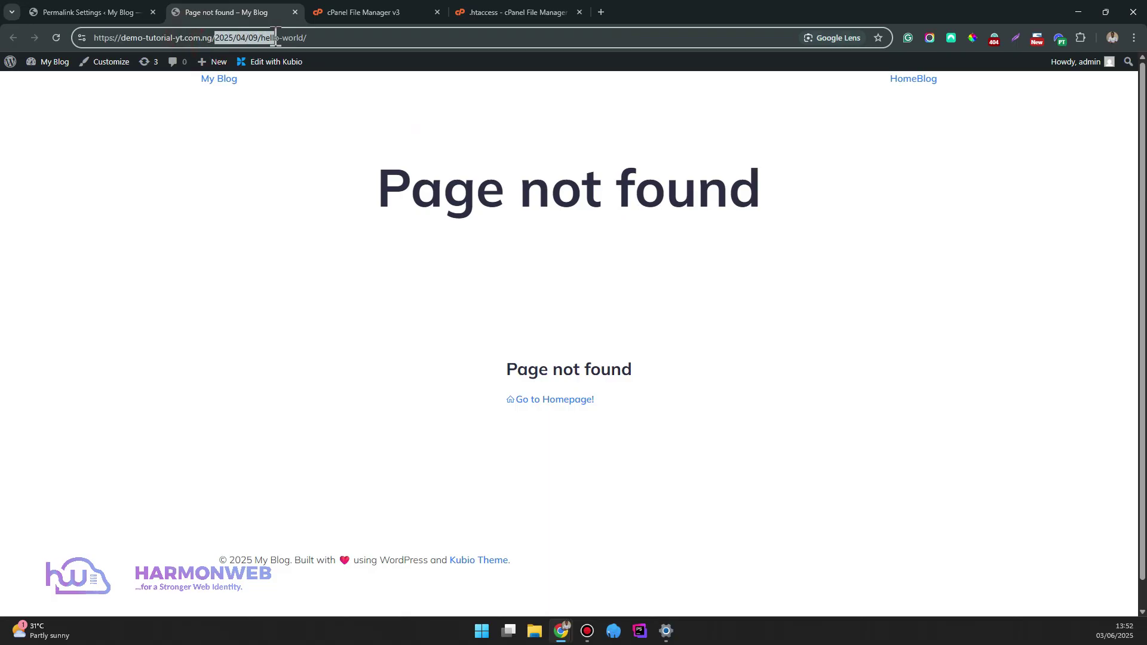
left_click(138, 12)
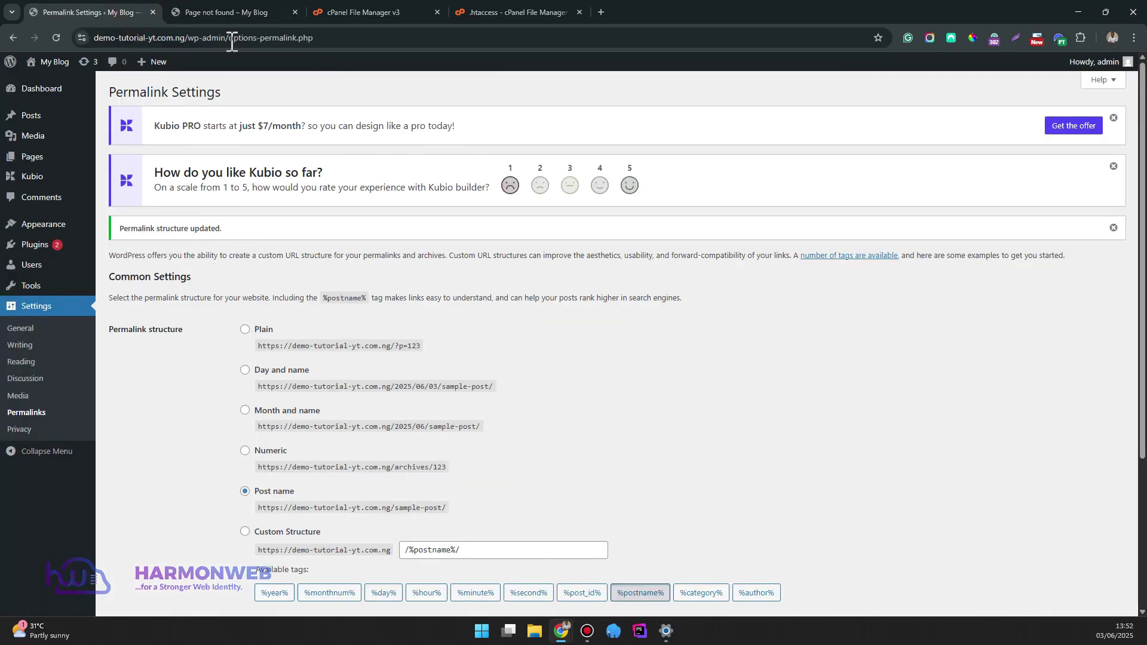
key("ctrl+Tab")
left_click(112, 8)
left_click(192, 4)
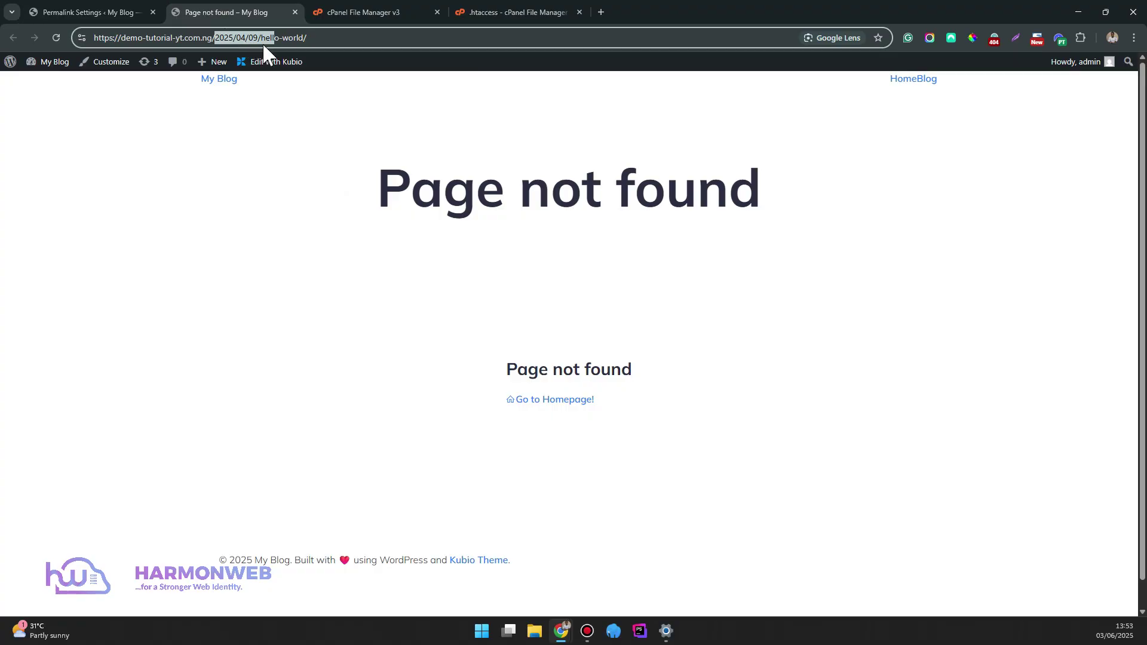
left_click(244, 38)
left_click_drag(216, 38, 255, 28)
key("BackSpace")
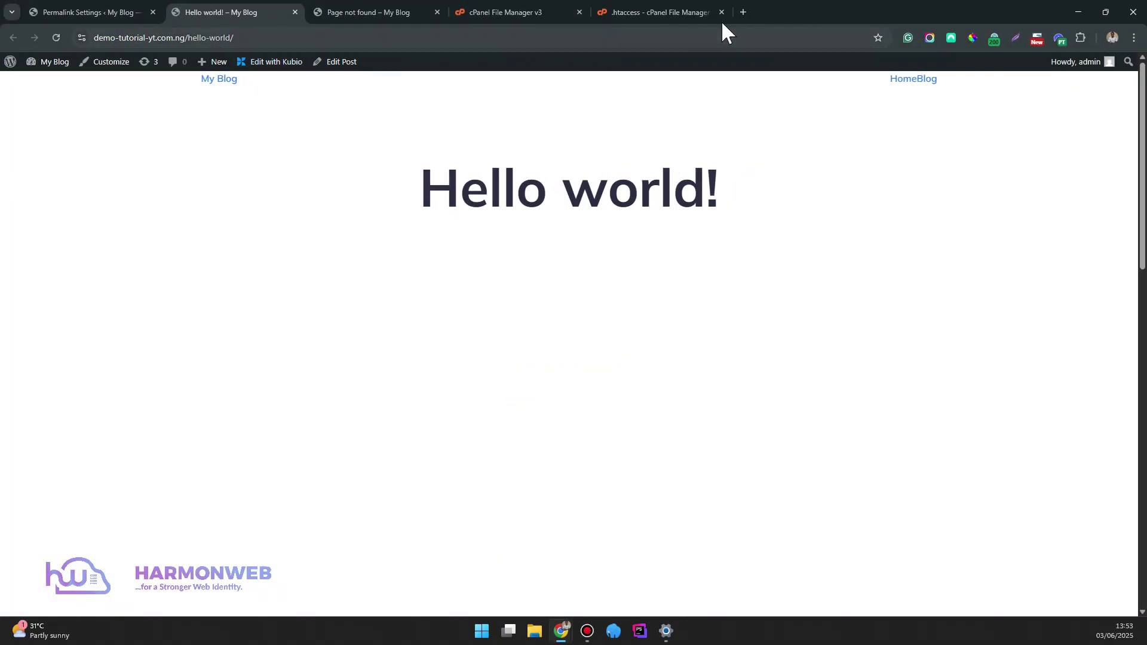
left_click(686, 7)
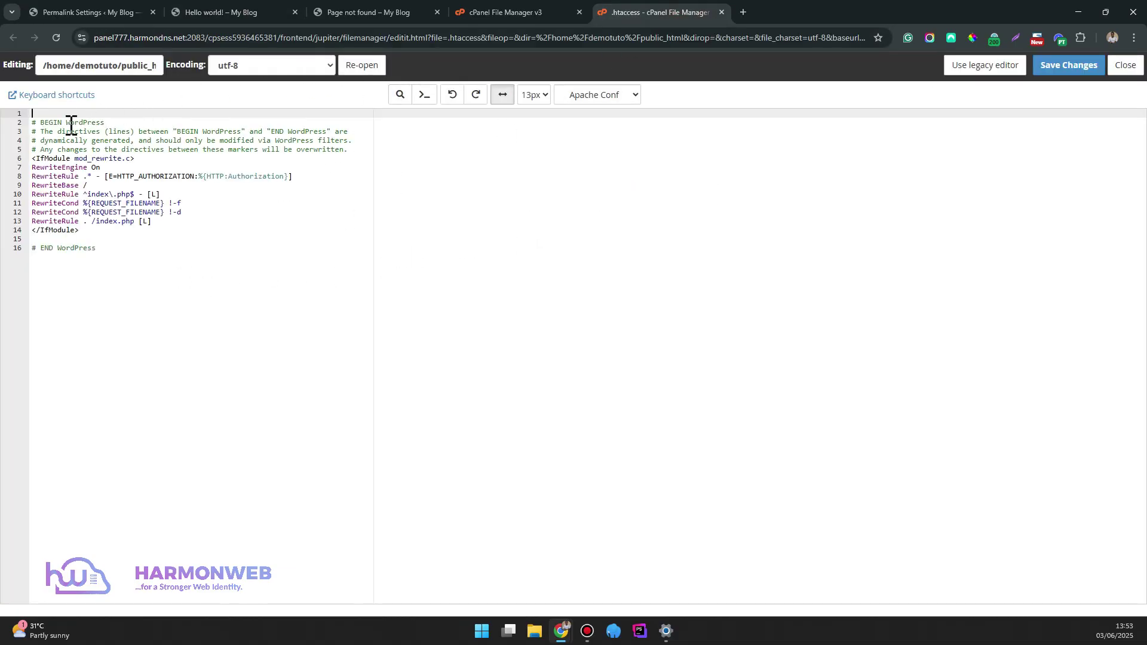
Select the whole .htaccess contents and search the web for 'wp .htaccess'
key("ctrl+a")
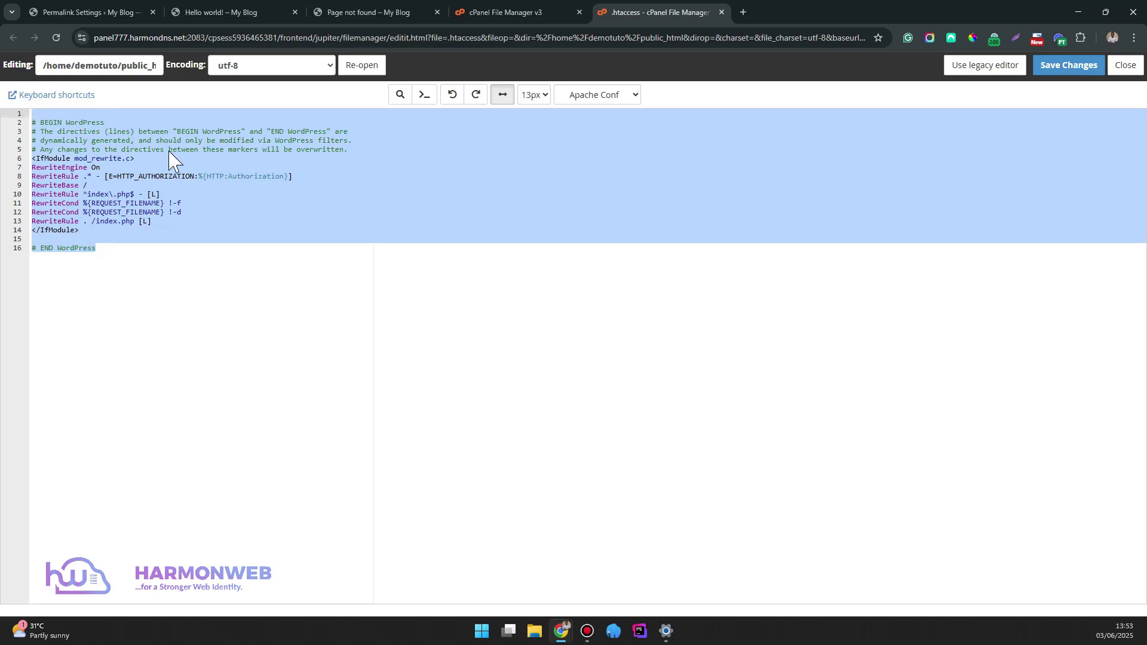
left_click(739, 10)
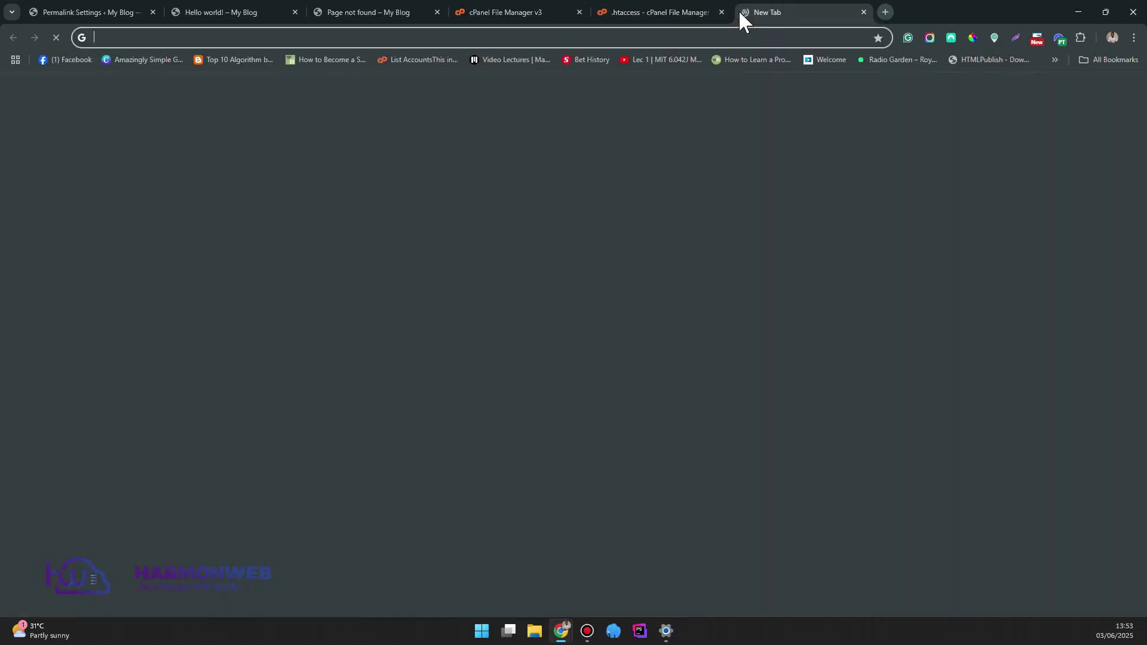
type("w[p")
key("BackSpace")
key("BackSpace")
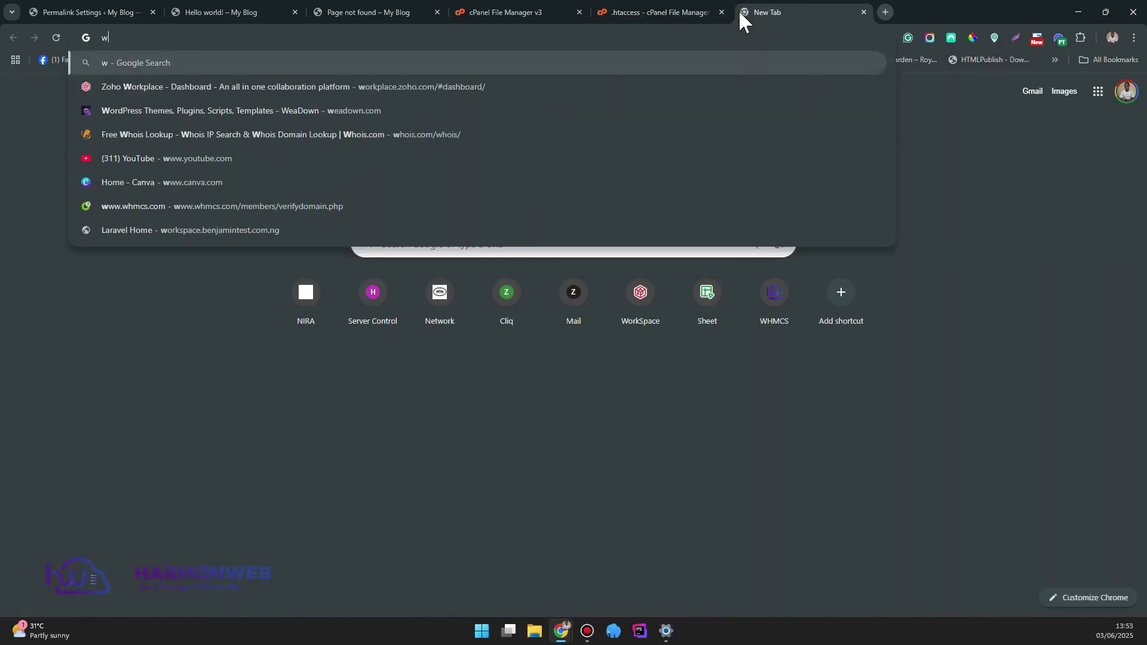
type("p .htaccess")
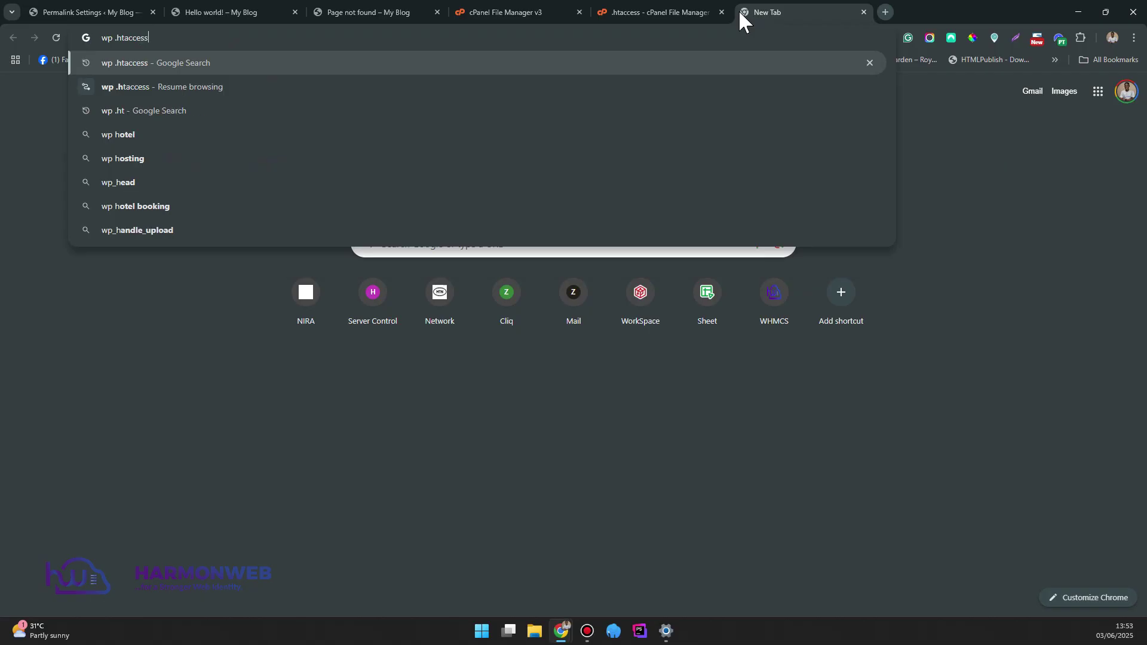
key("Return")
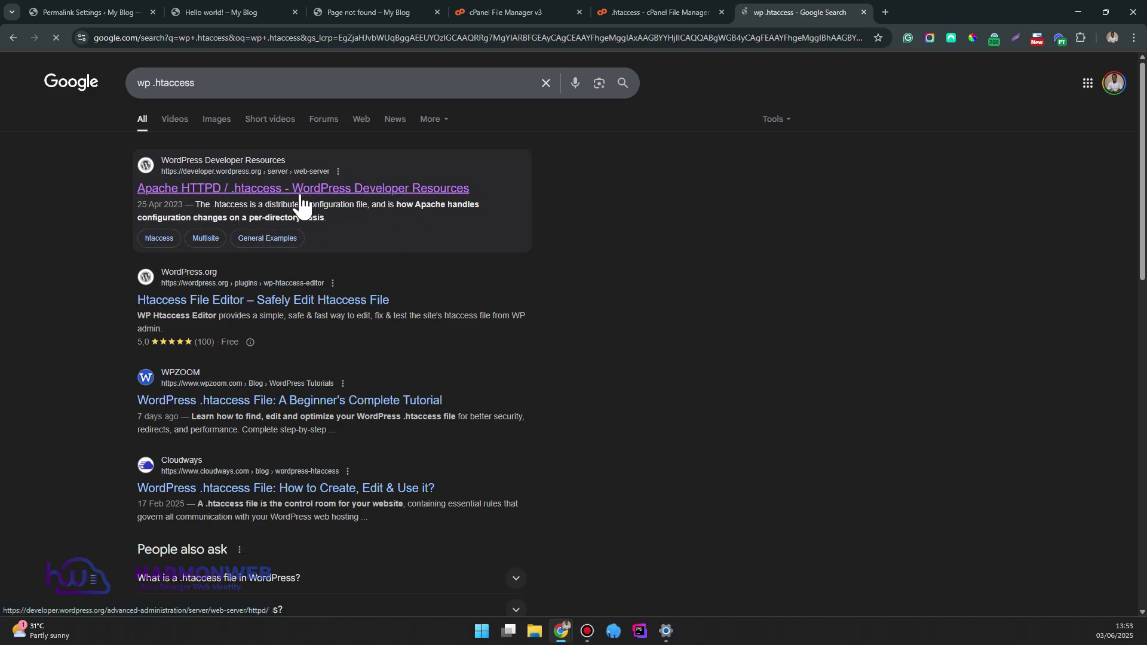
Open the developer.wordpress.org Apache HTTPD / .htaccess reference and select its Basic WP rules block
left_click(267, 190)
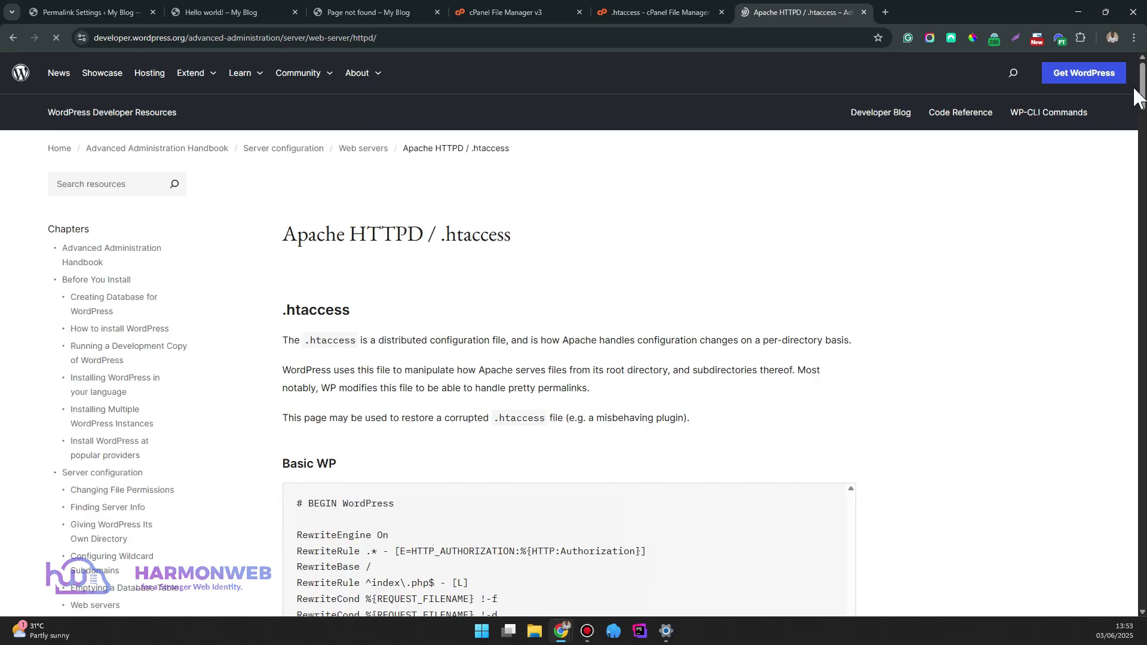
left_click_drag(1141, 94, 1141, 117)
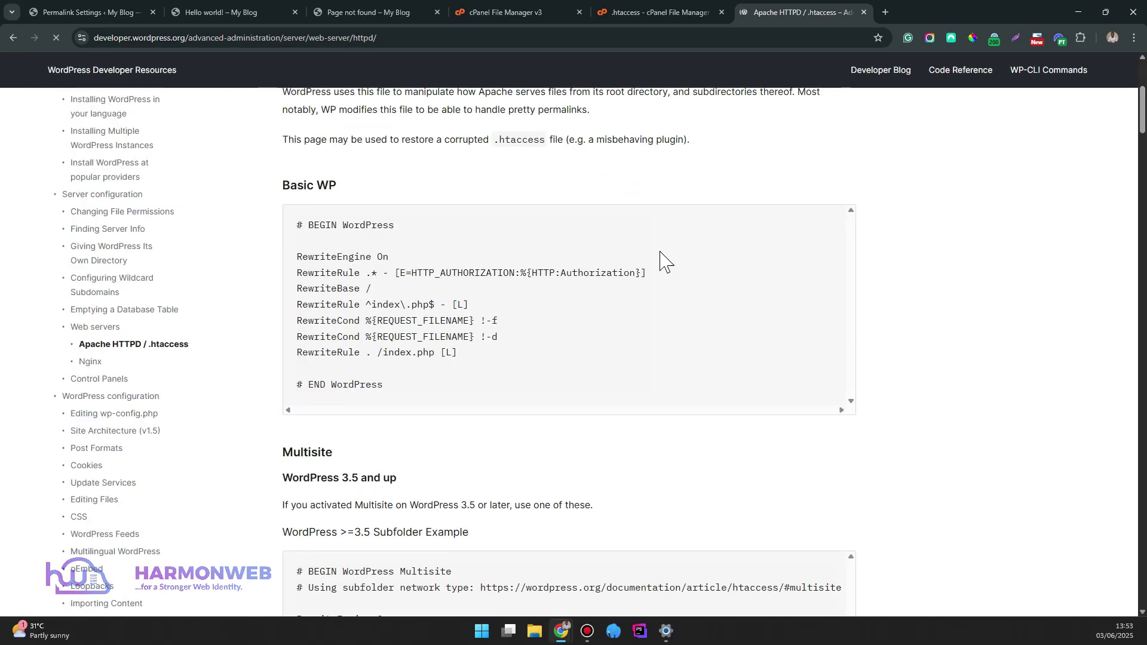
left_click_drag(387, 385, 276, 237)
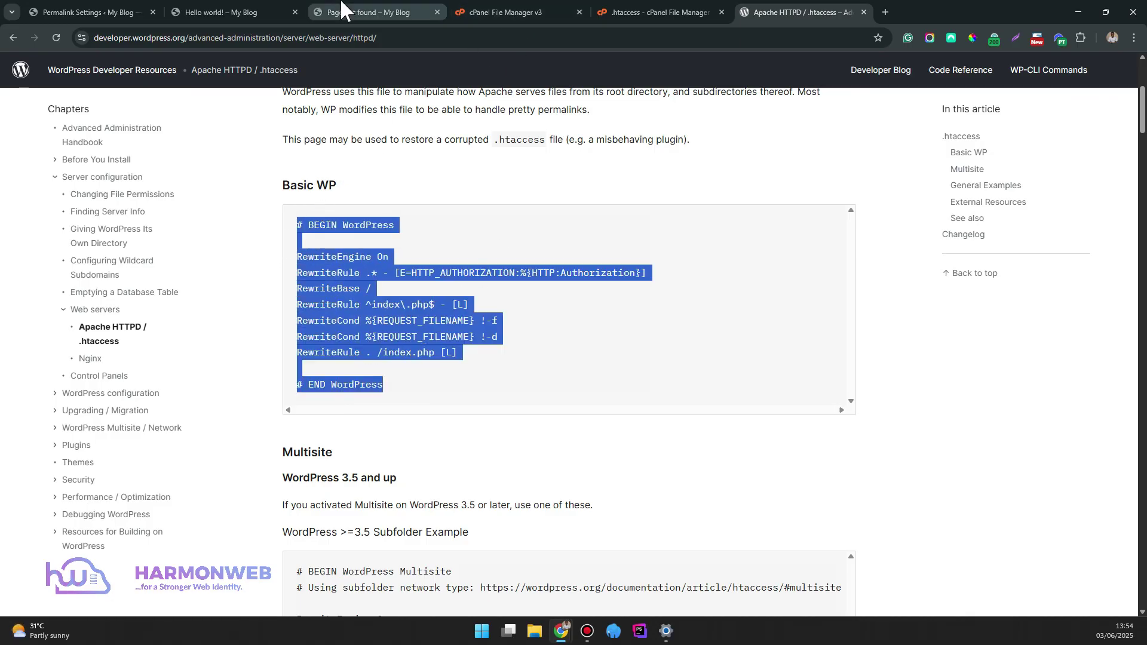
Compare the .htaccess file against the Basic WP rules and save the file
left_click(381, 6)
left_click(630, 7)
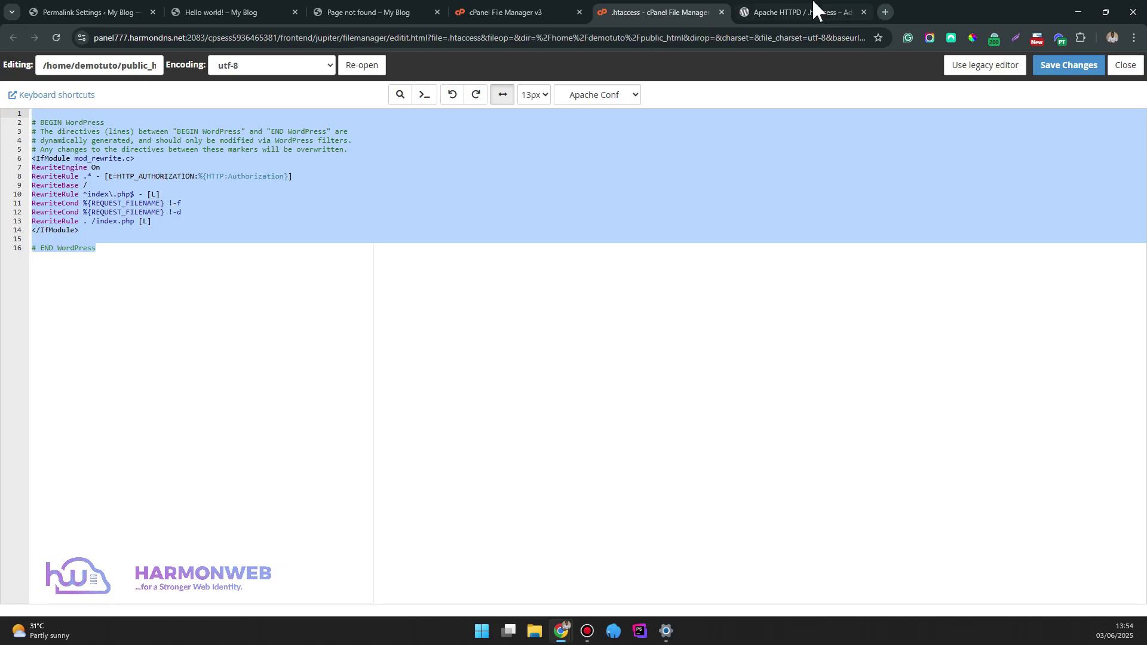
key("ctrl+Tab")
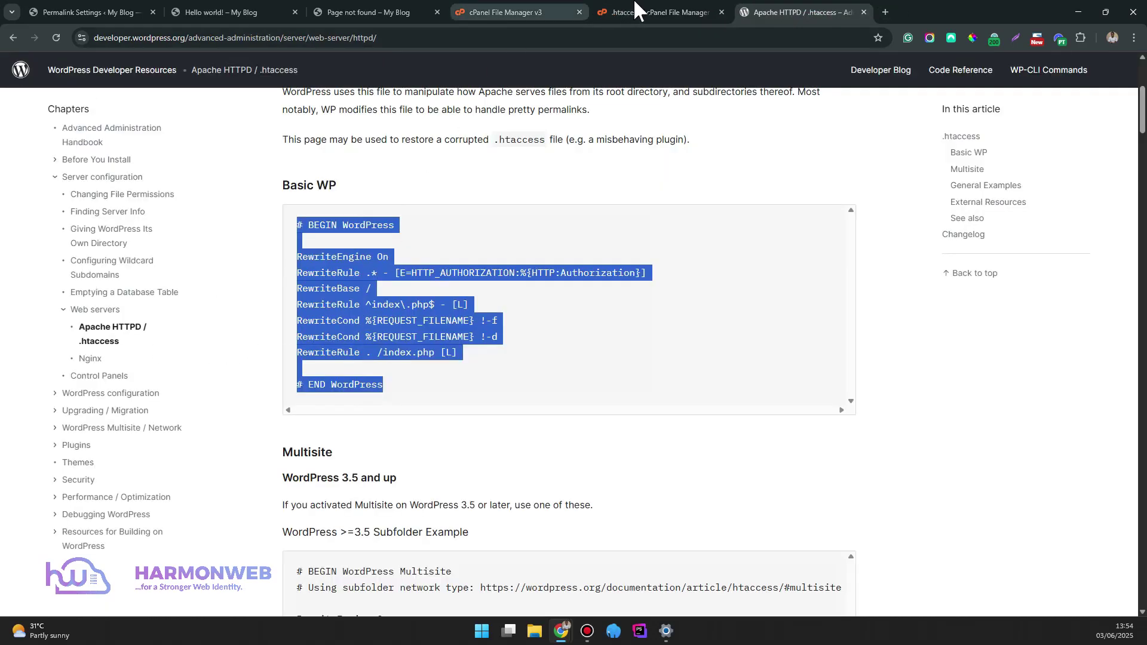
left_click(632, 12)
left_click(1068, 67)
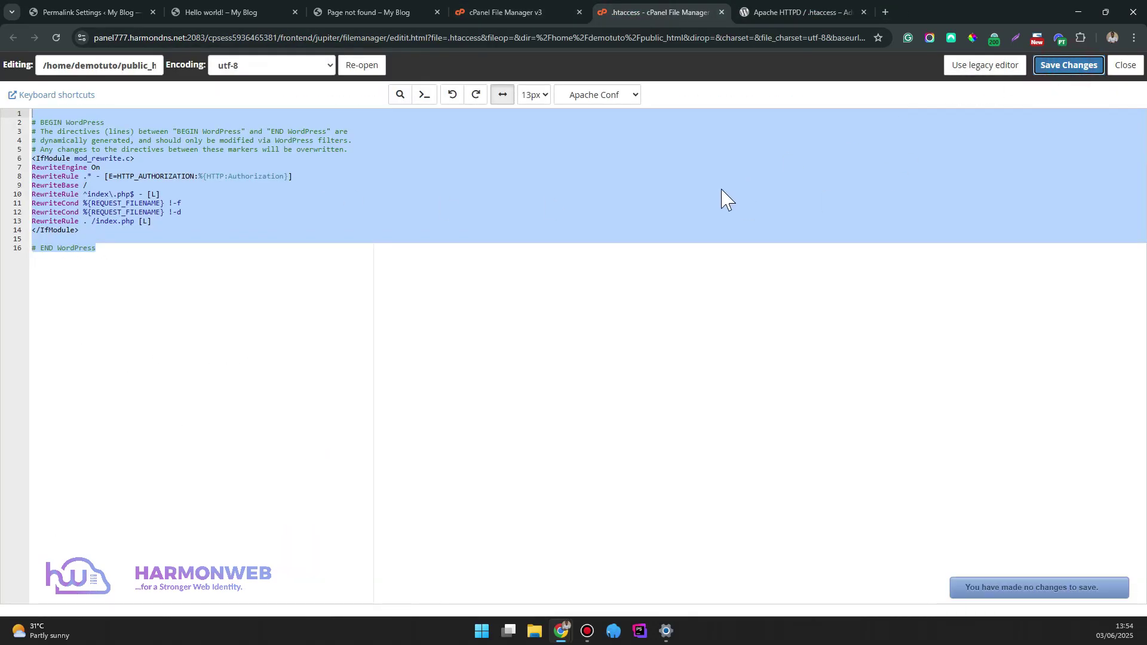
left_click(227, 11)
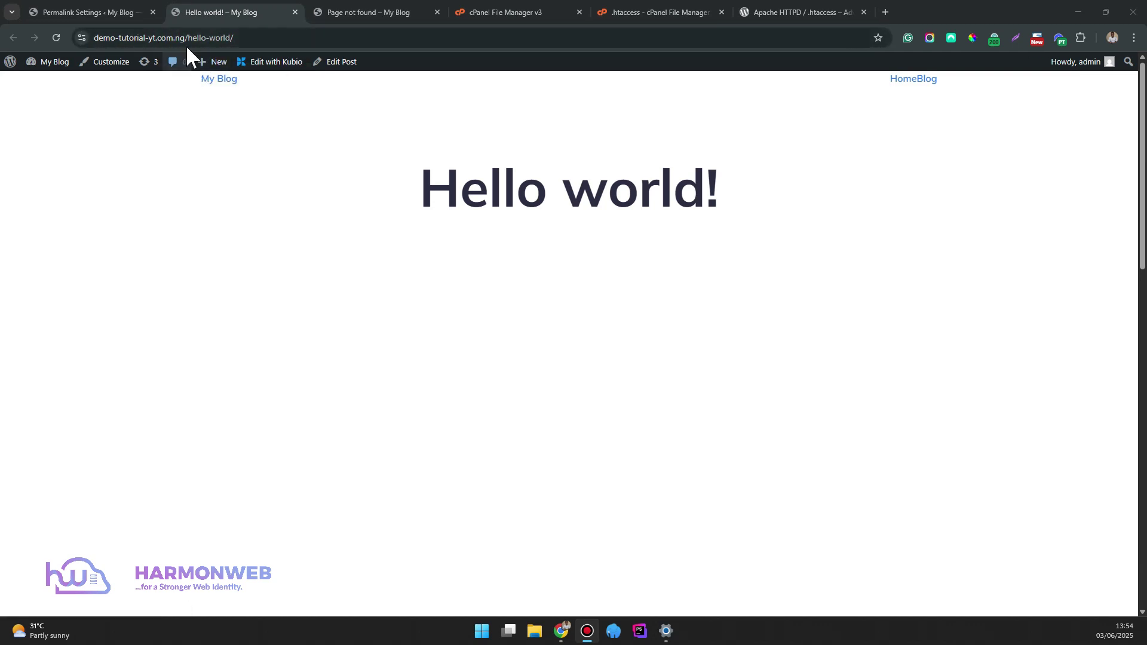
Highlight the hello-world/ segment of the post's address to confirm the post-name permalink
left_click_drag(190, 40, 282, 38)
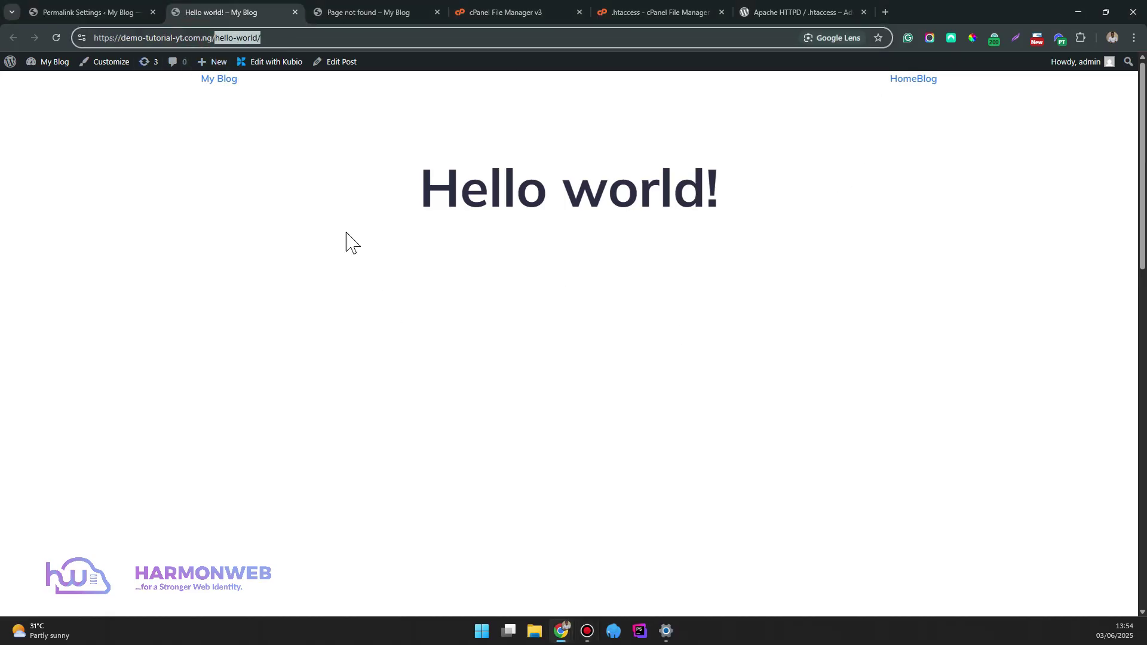